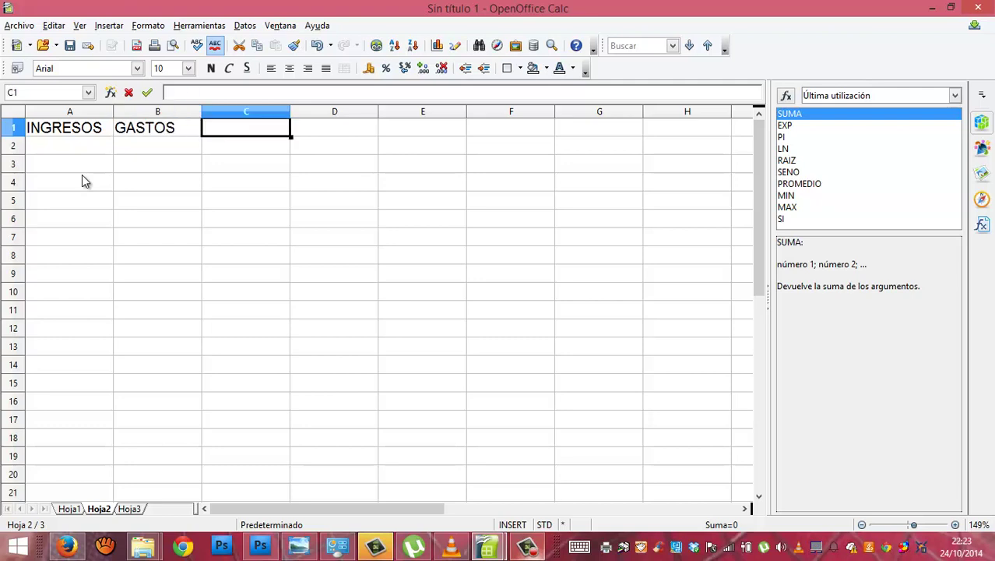
- Add the heading SALDO in C1 and enter an income of 10000 in A3
{"action": "type", "text": "SALDO"}
{"action": "key", "text": "Return"}
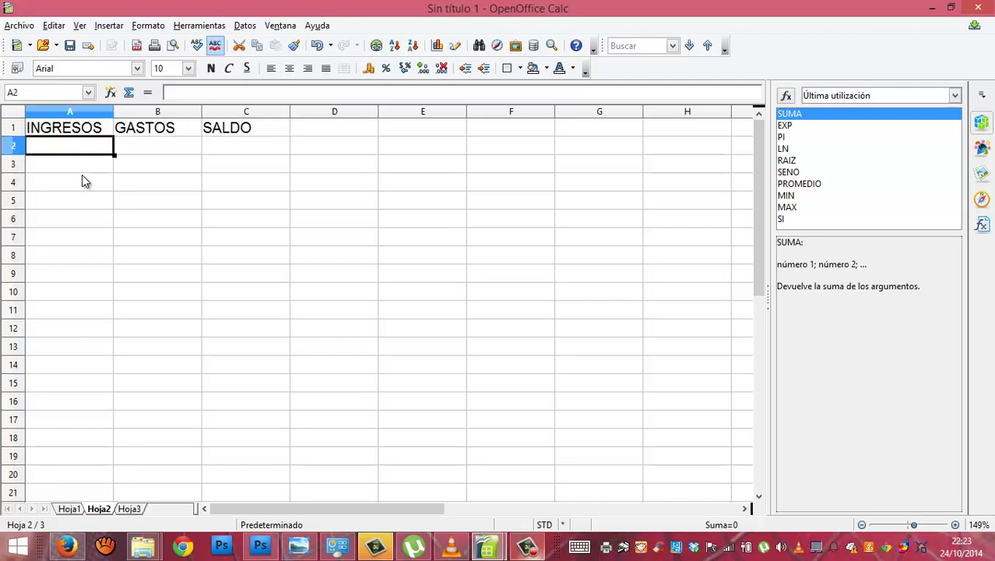
{"action": "key", "text": "Down"}
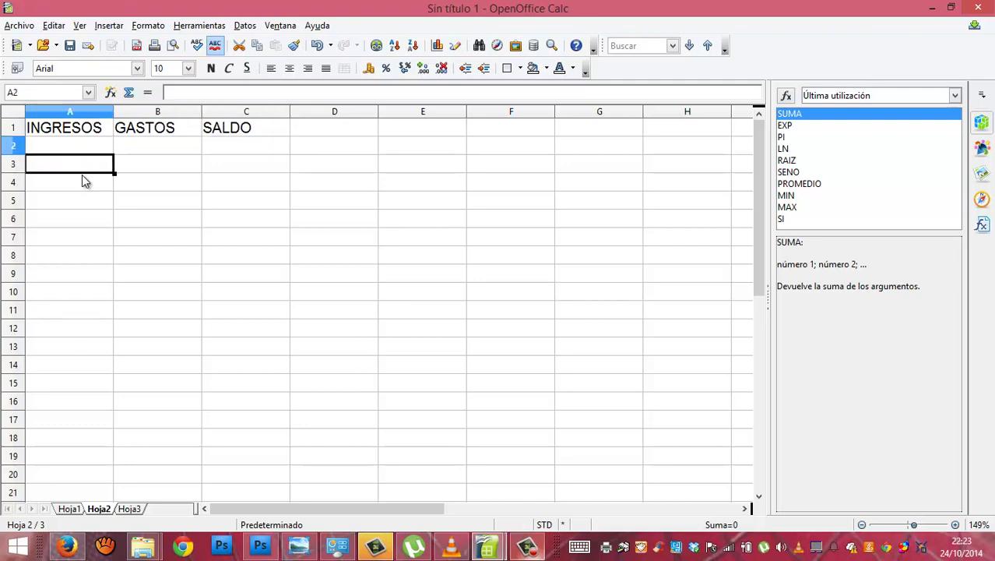
{"action": "type", "text": "10000"}
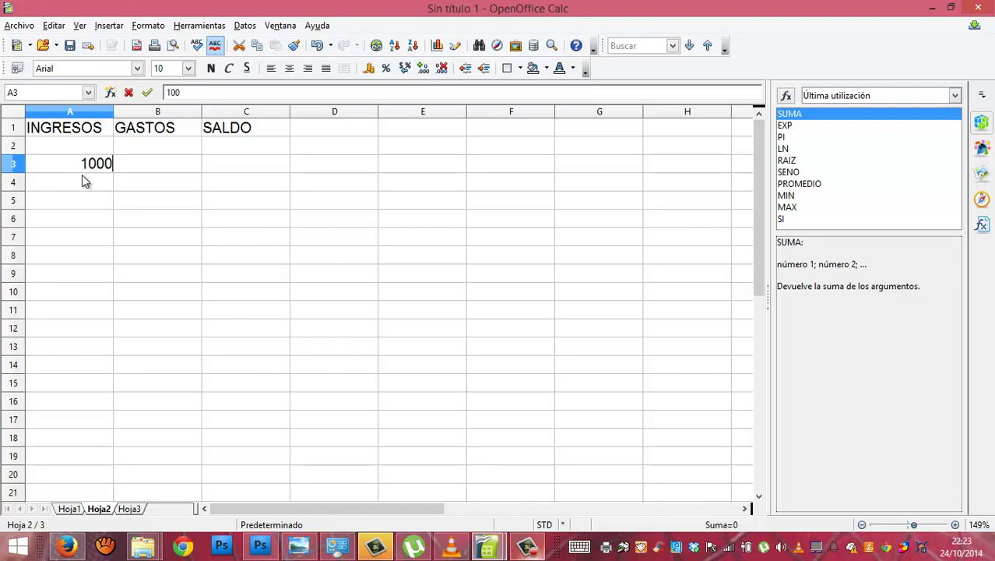
{"action": "key", "text": "Tab"}
{"action": "key", "text": "Tab"}
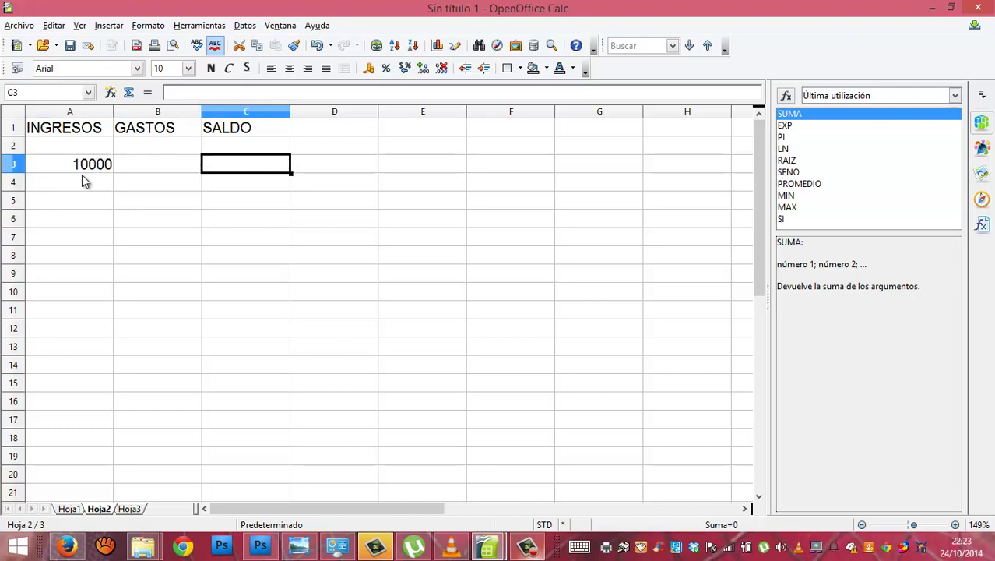
{"action": "type", "text": "="}
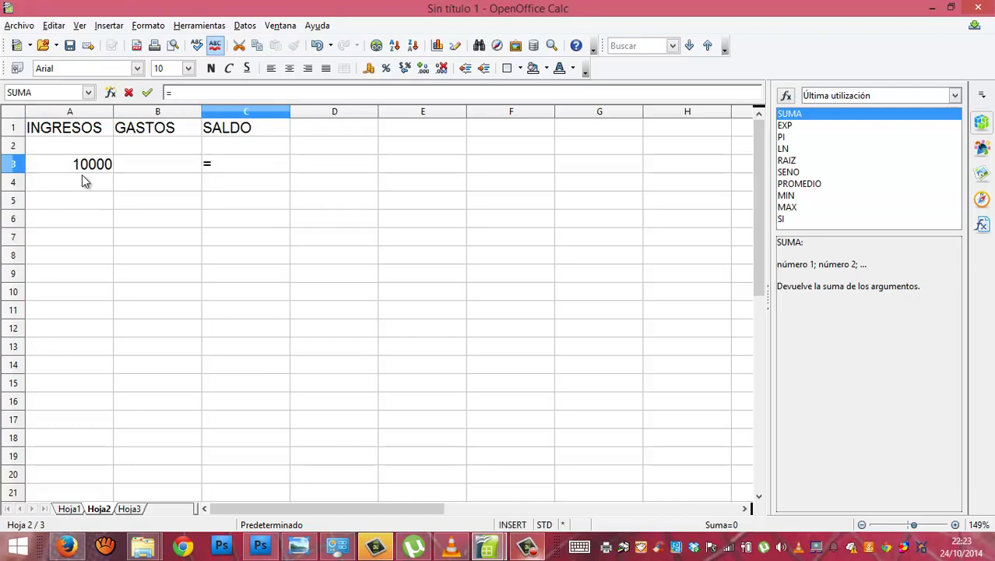
{"action": "left_click", "coordinate": [239, 150]}
{"action": "type", "text": "9"}
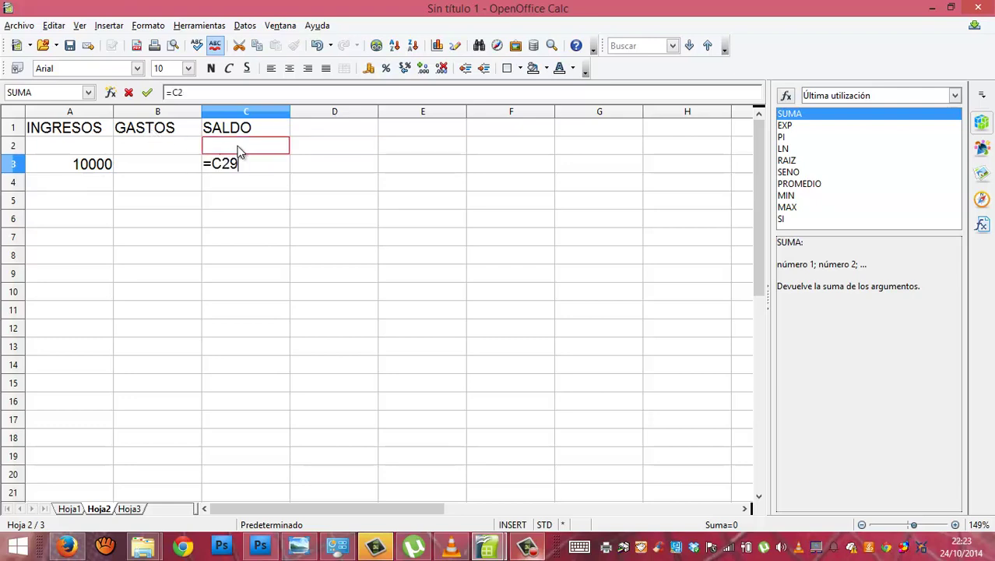
{"action": "key", "text": "BackSpace"}
{"action": "key", "text": "BackSpace"}
{"action": "key", "text": "BackSpace"}
{"action": "key", "text": "BackSpace"}
- Enter 0 as the opening balance in C2, under the SALDO heading
{"action": "type", "text": "0"}
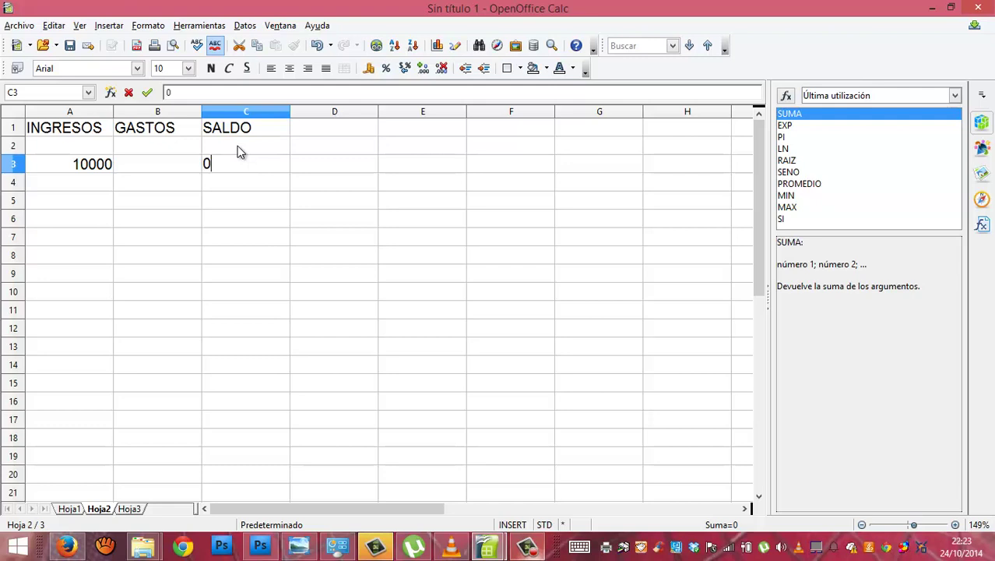
{"action": "left_click", "coordinate": [238, 146]}
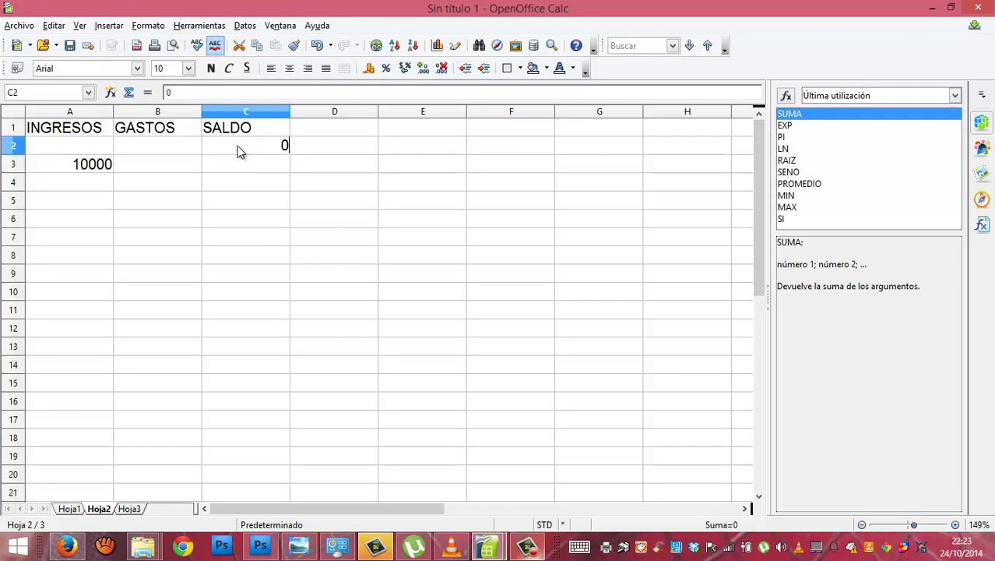
{"action": "key", "text": "Return"}
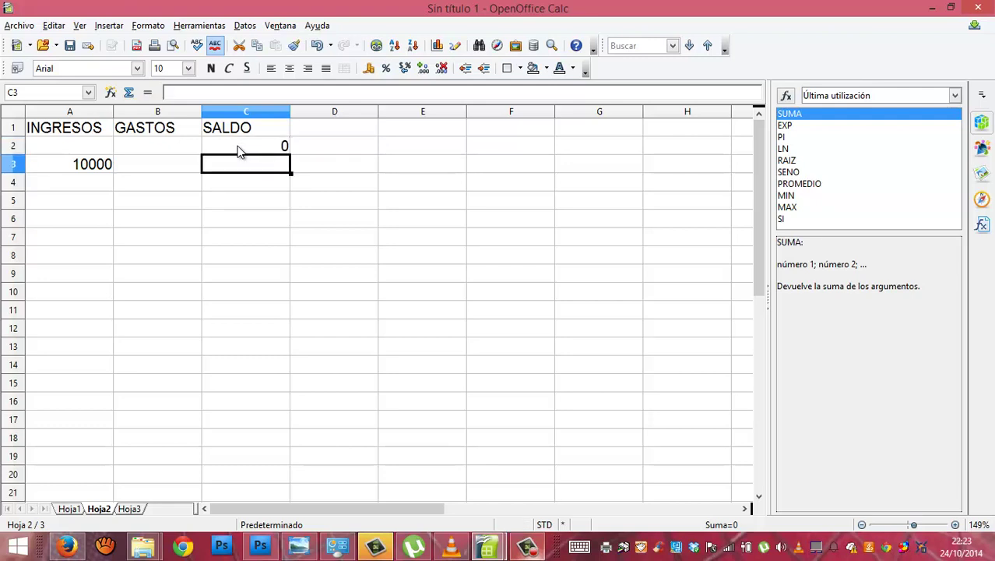
- Enter the running balance formula =C2+A3-B3 in C3
{"action": "type", "text": "="}
{"action": "left_click", "coordinate": [246, 153]}
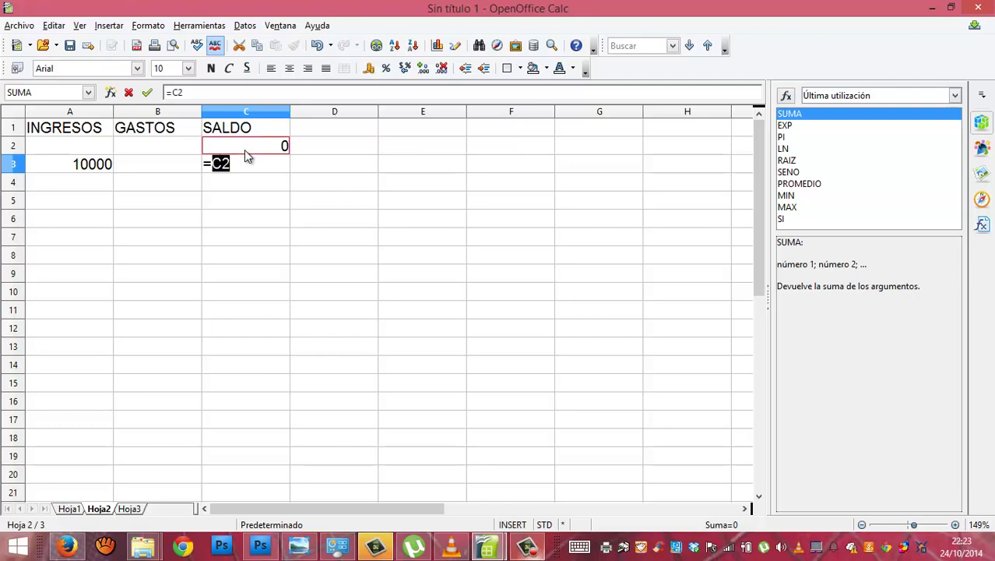
{"action": "type", "text": "+"}
{"action": "left_click", "coordinate": [103, 164]}
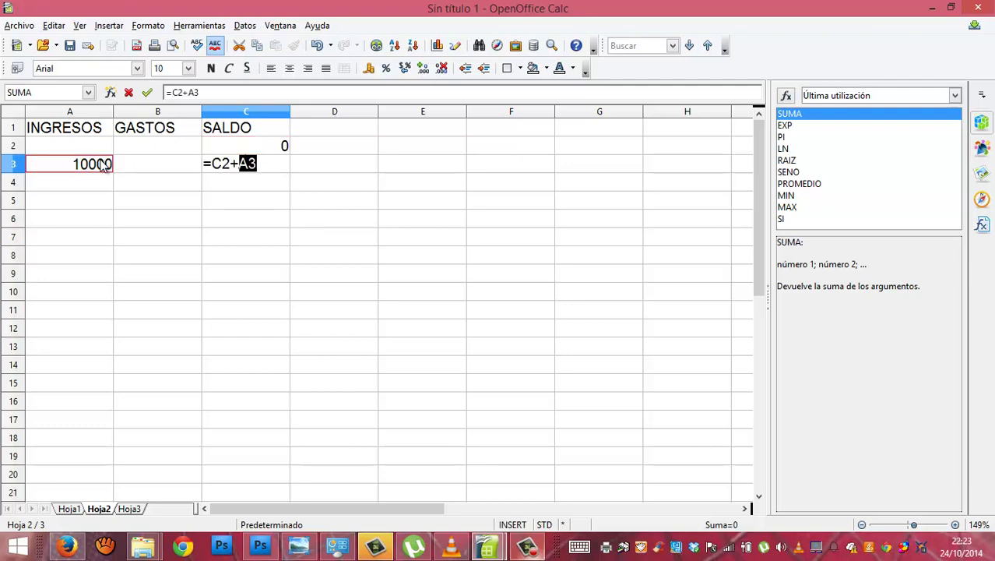
{"action": "type", "text": "-"}
{"action": "left_click", "coordinate": [137, 174]}
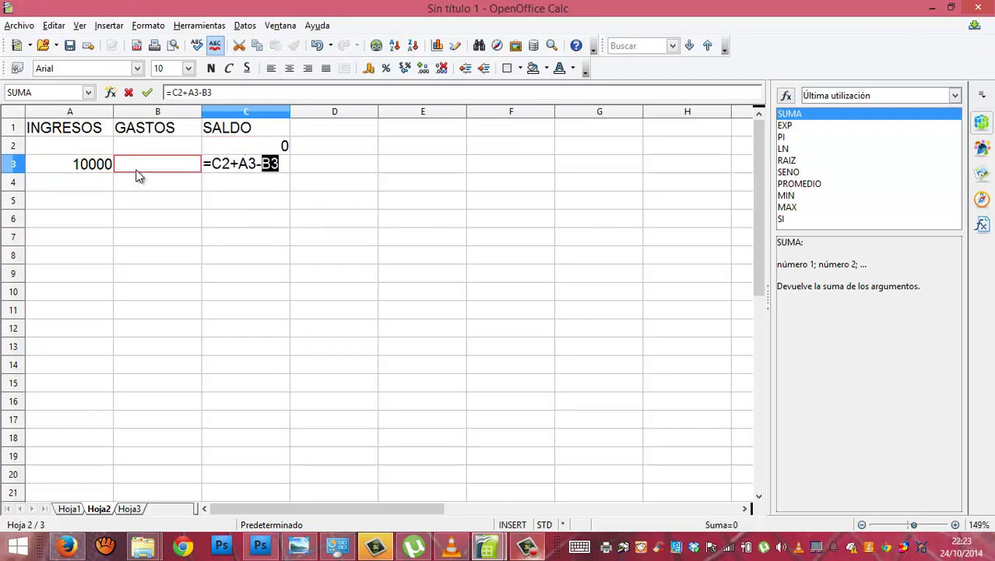
{"action": "key", "text": "Return"}
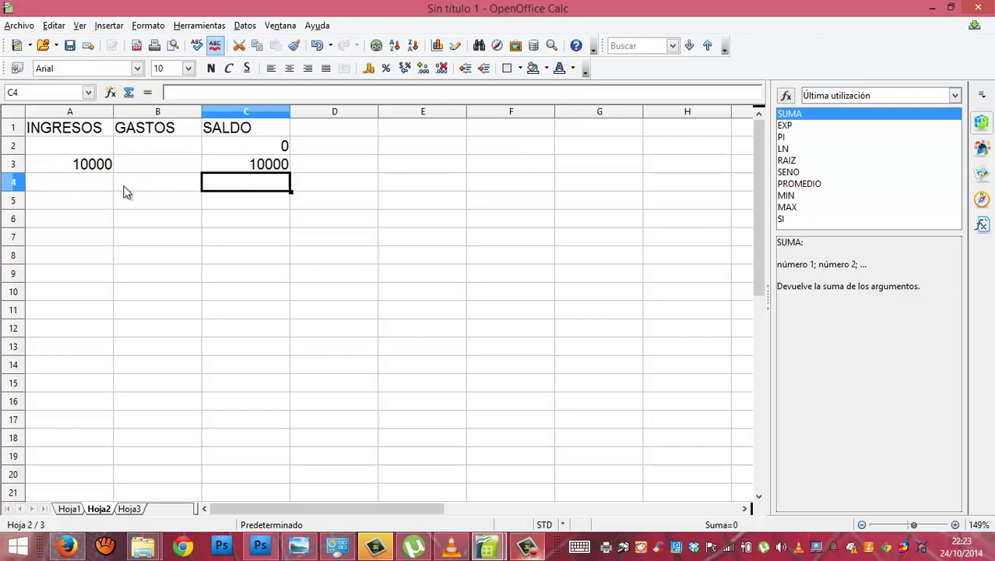
- Enter sample movements: an expense of 5000 in B4, an income of 3000 in A5 and an expense of 2000 in B6
{"action": "left_click", "coordinate": [137, 192]}
{"action": "type", "text": "5000"}
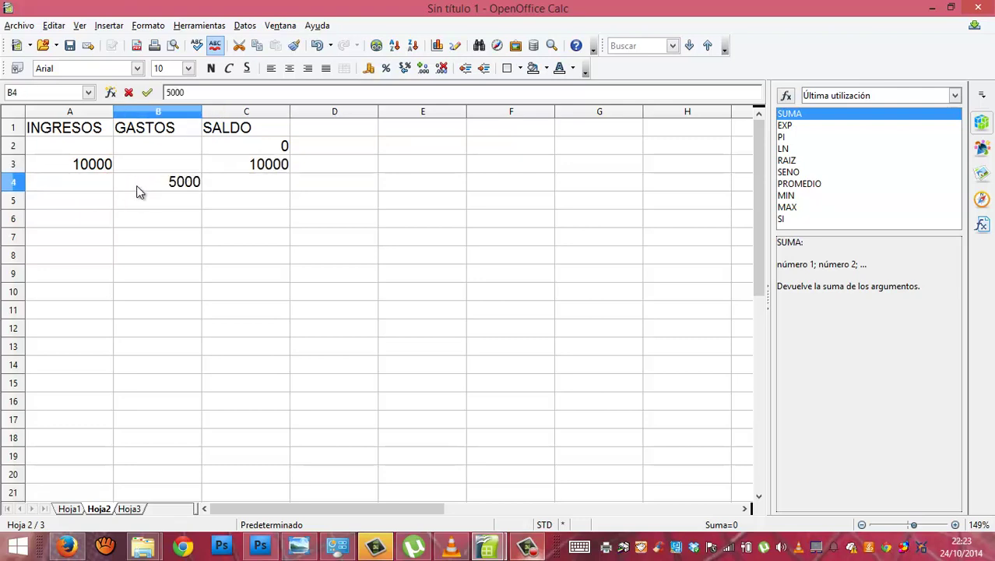
{"action": "key", "text": "Return"}
{"action": "key", "text": "Left"}
{"action": "type", "text": "3000"}
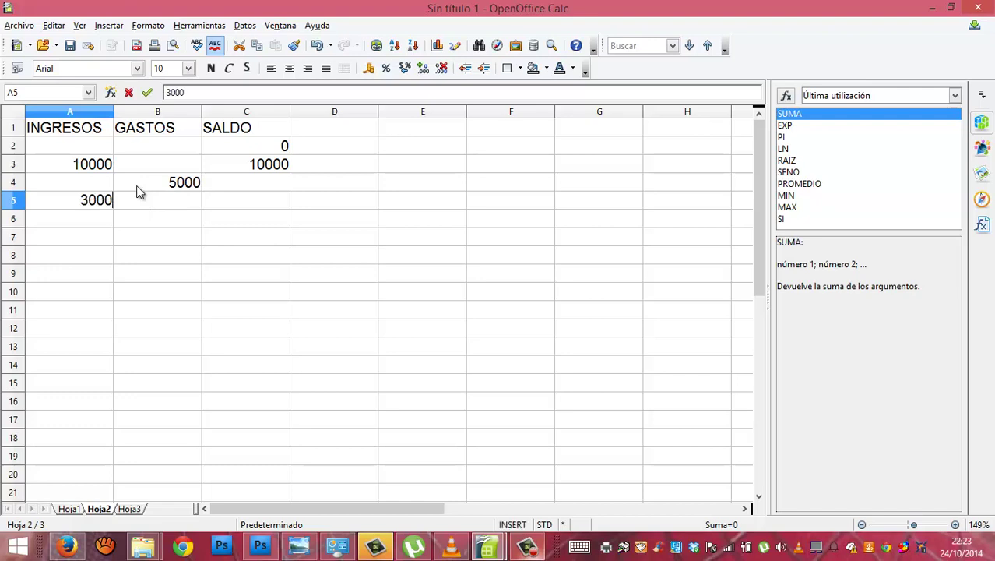
{"action": "key", "text": "Tab"}
{"action": "key", "text": "Down"}
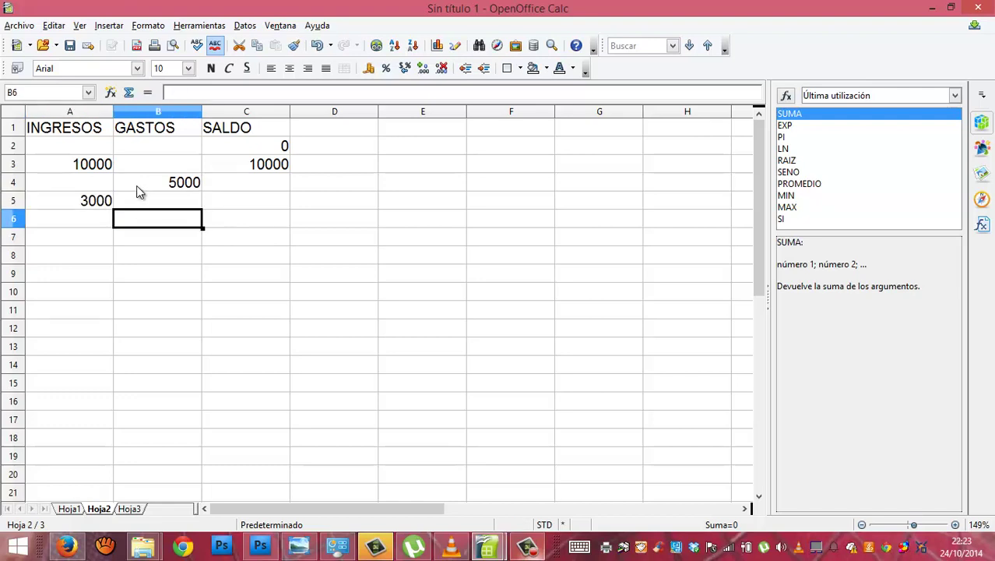
{"action": "type", "text": "2000"}
{"action": "key", "text": "Return"}
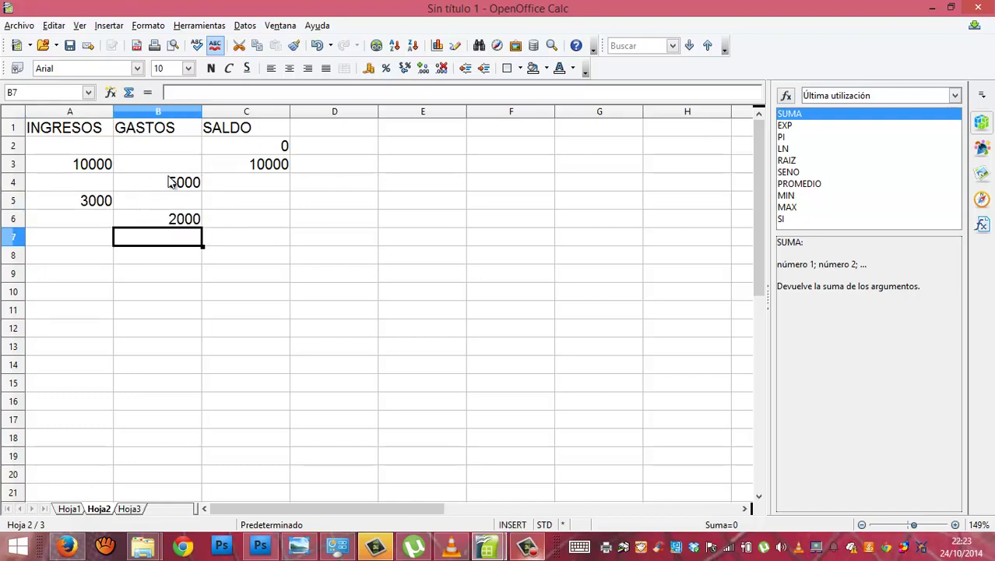
- Copy the balance formula from C3 down through C10
{"action": "left_click", "coordinate": [253, 169]}
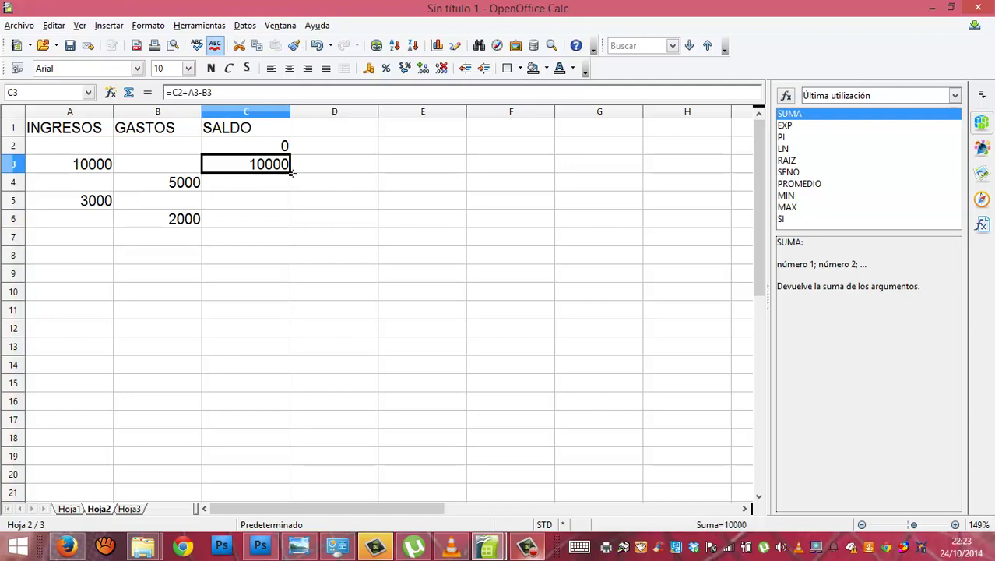
{"action": "left_click_drag", "start_coordinate": [289, 173], "coordinate": [273, 300]}
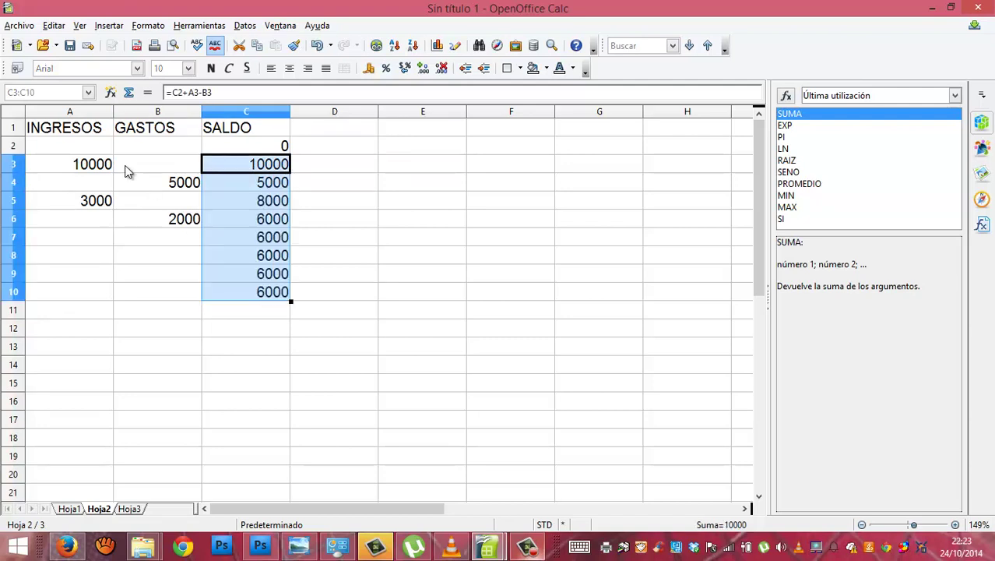
{"action": "key", "text": "ctrl+s"}
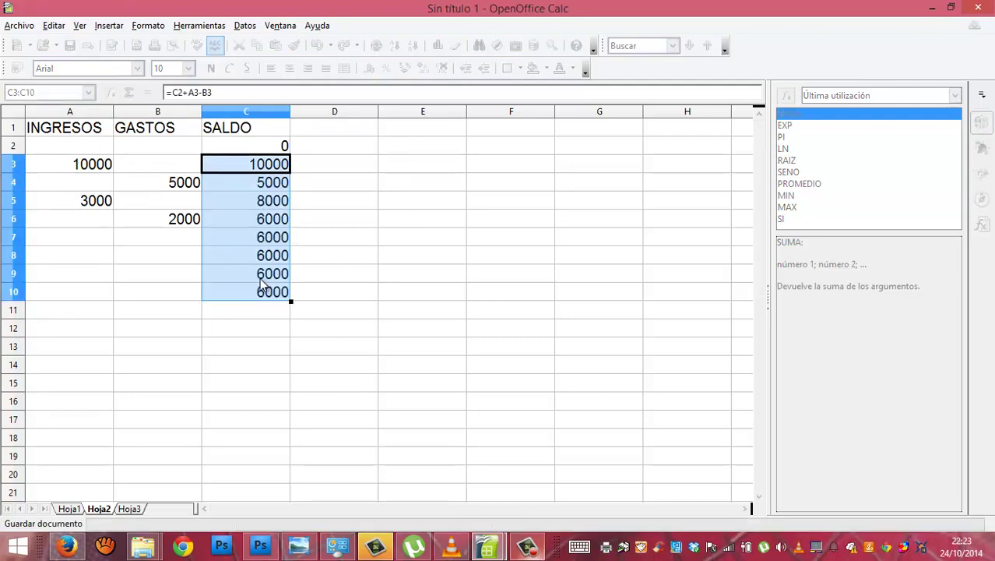
- Format the range A3:C10 as euro currency
{"action": "left_click", "coordinate": [87, 145]}
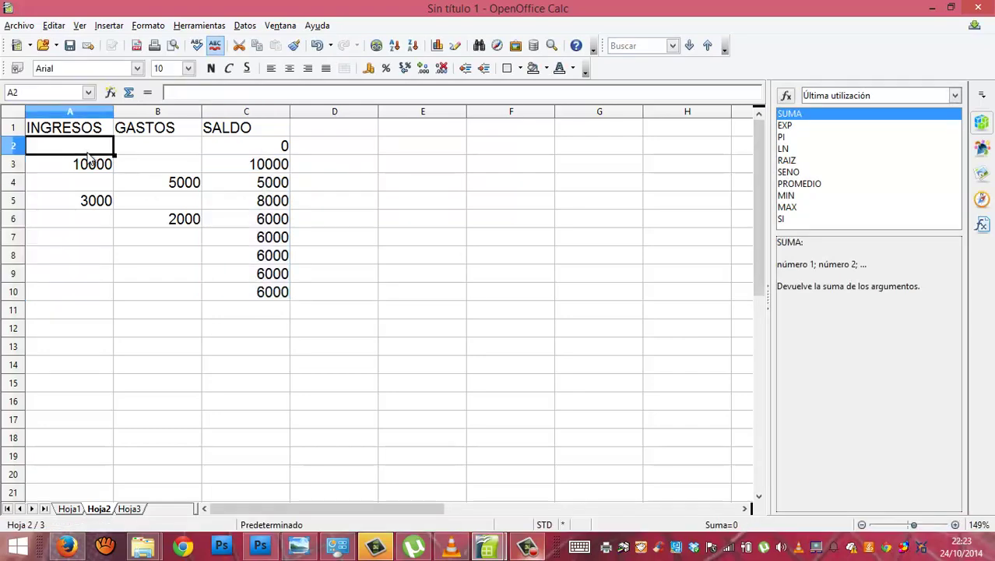
{"action": "left_click_drag", "start_coordinate": [90, 162], "coordinate": [289, 295]}
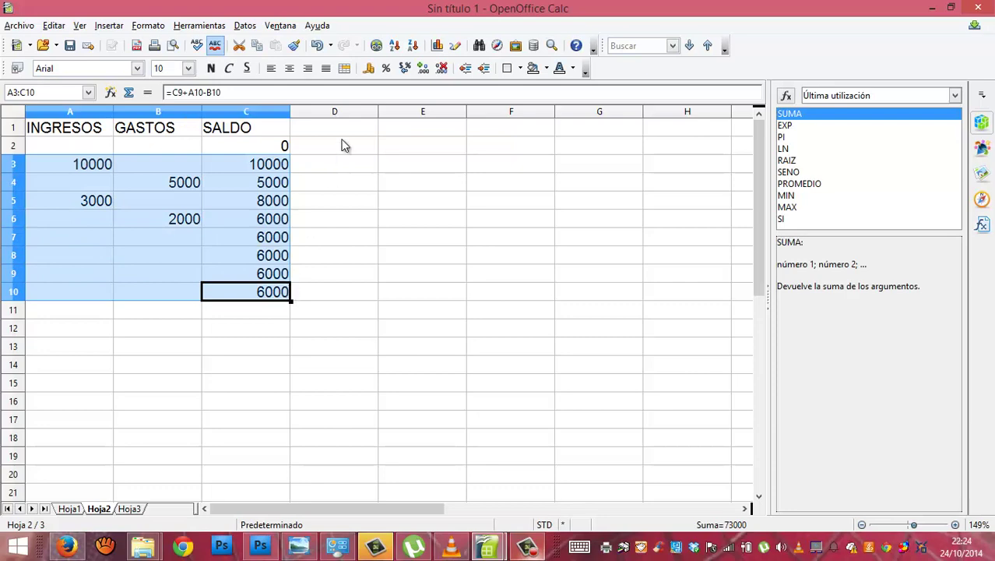
{"action": "left_click", "coordinate": [369, 69]}
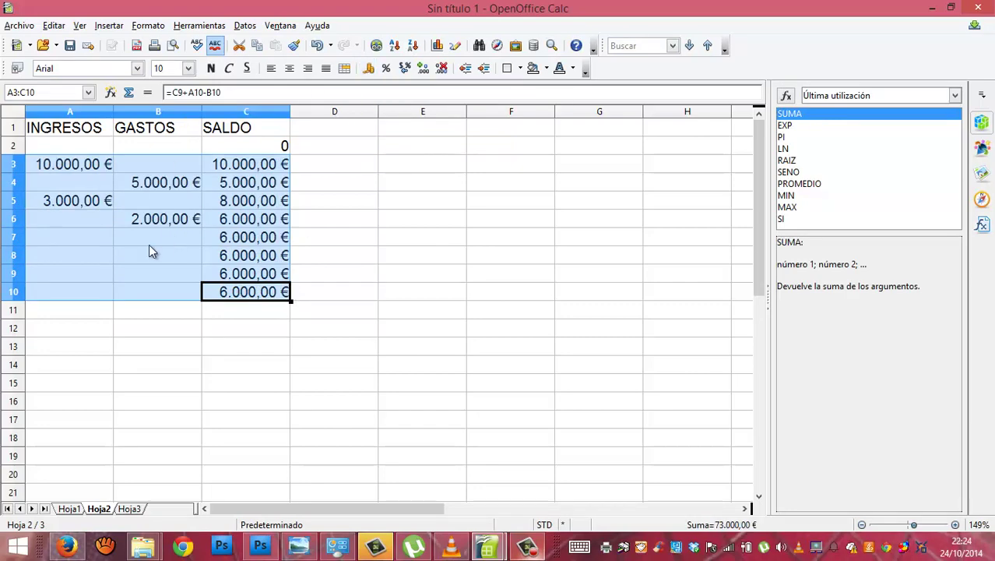
- Enter expenses of 5000 in B7 and 3000 in B8
{"action": "left_click", "coordinate": [101, 241]}
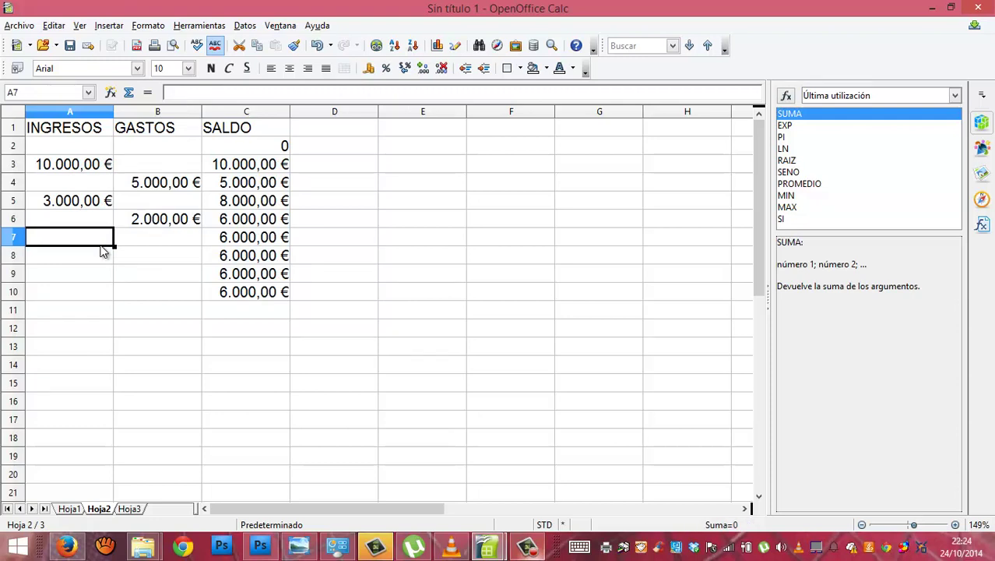
{"action": "key", "text": "Tab"}
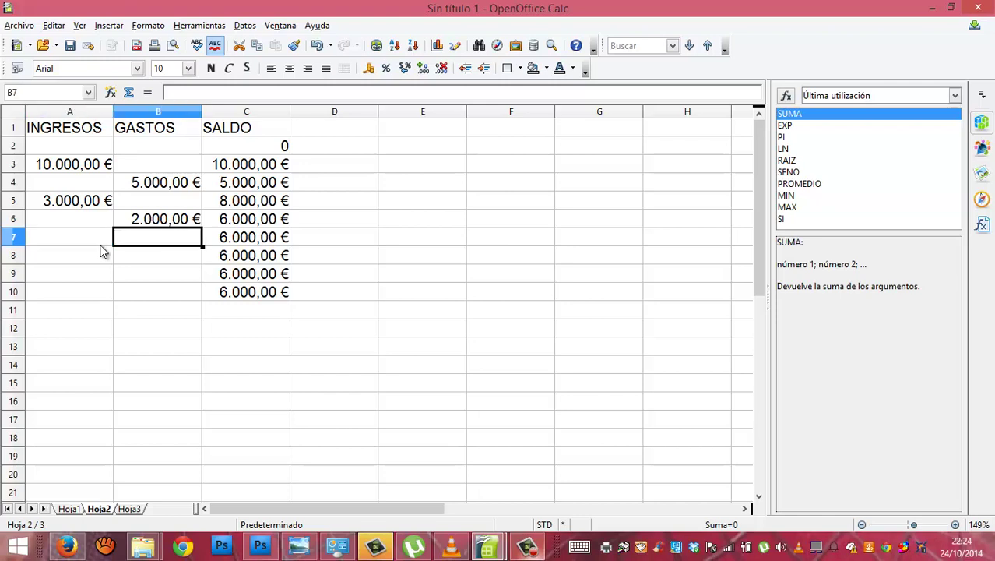
{"action": "type", "text": "5000"}
{"action": "key", "text": "Return"}
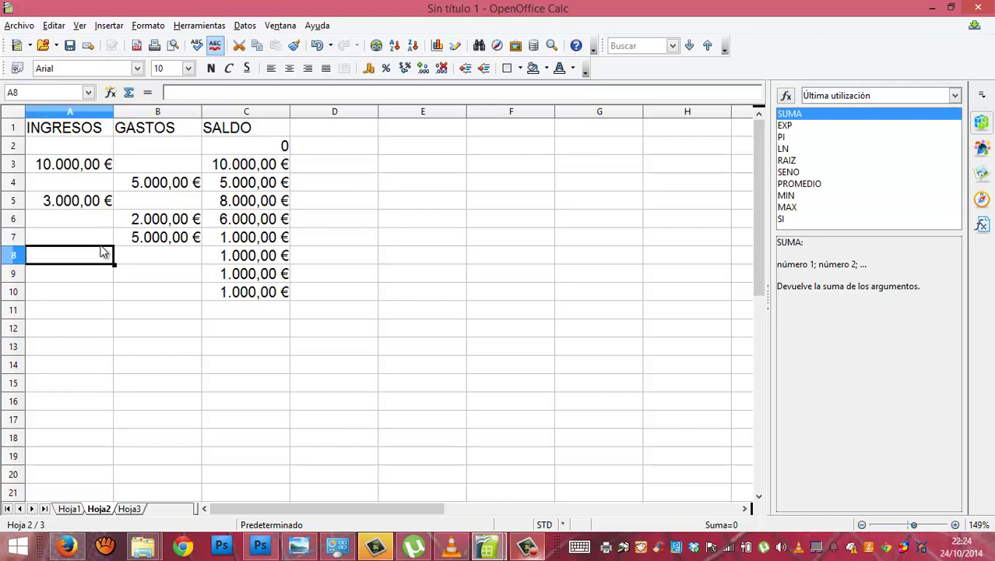
{"action": "key", "text": "Tab"}
{"action": "type", "text": "3000"}
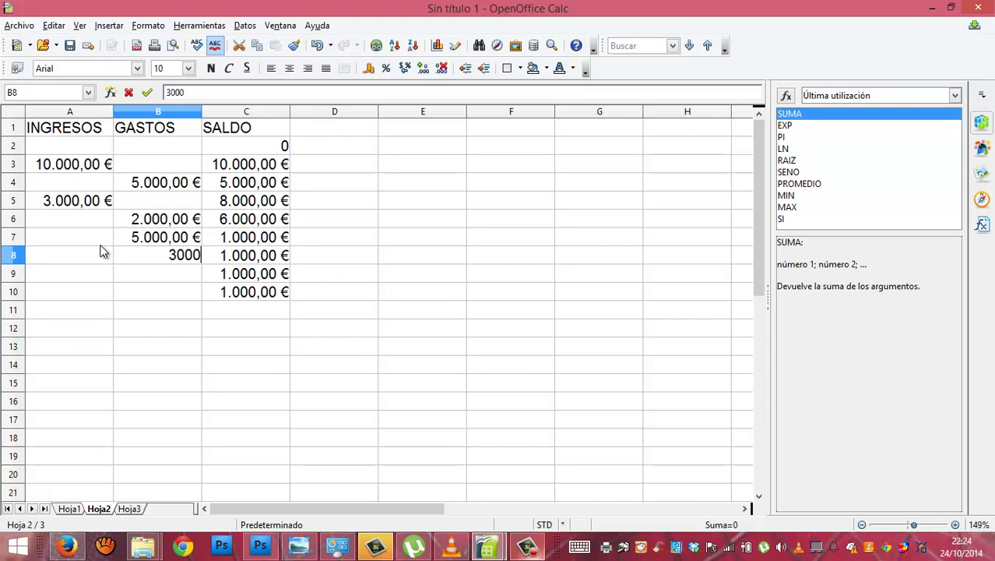
{"action": "key", "text": "Return"}
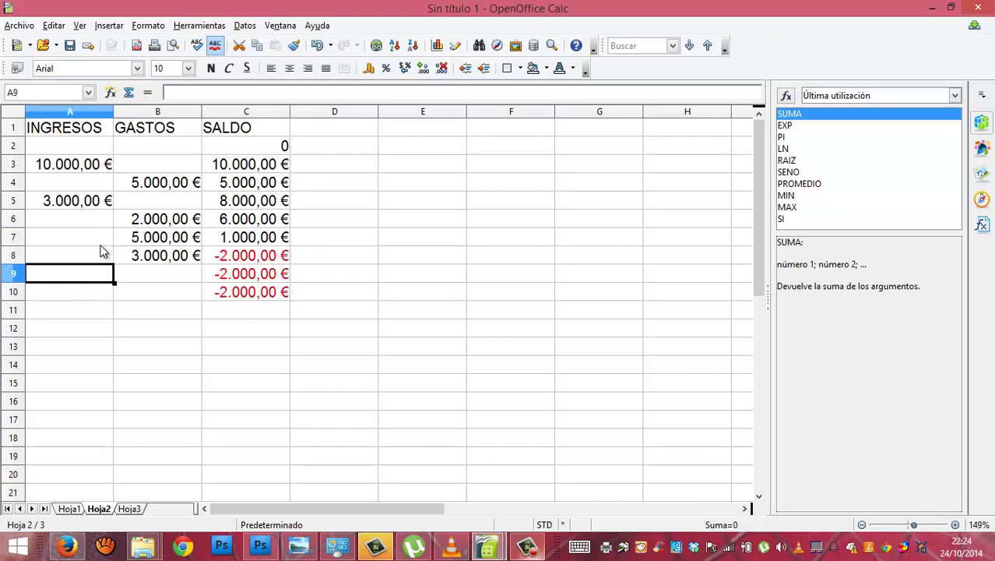
- Enter an income of 4000 in A9 and an expense of 5000 in B10
{"action": "type", "text": "4000"}
{"action": "key", "text": "Return"}
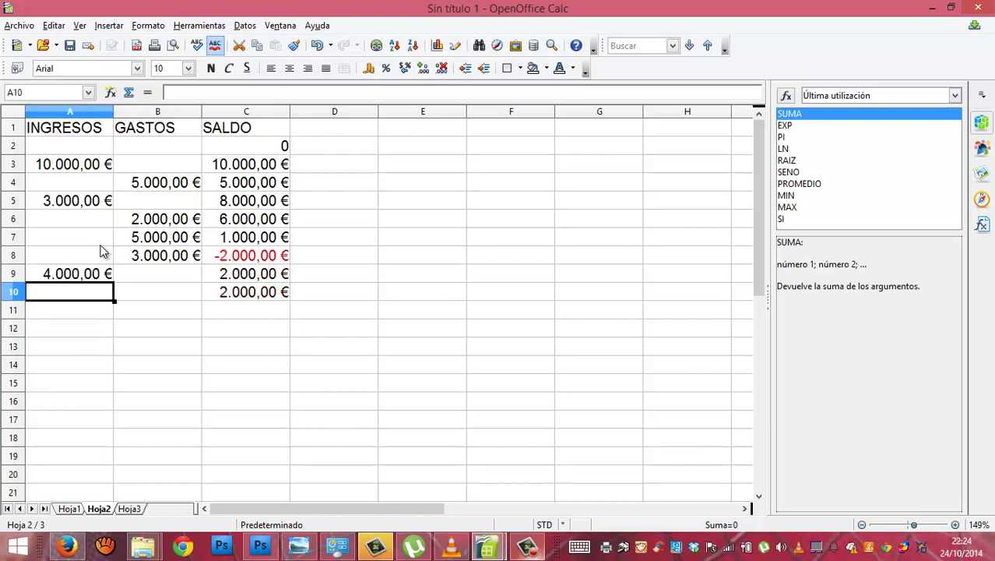
{"action": "key", "text": "Tab"}
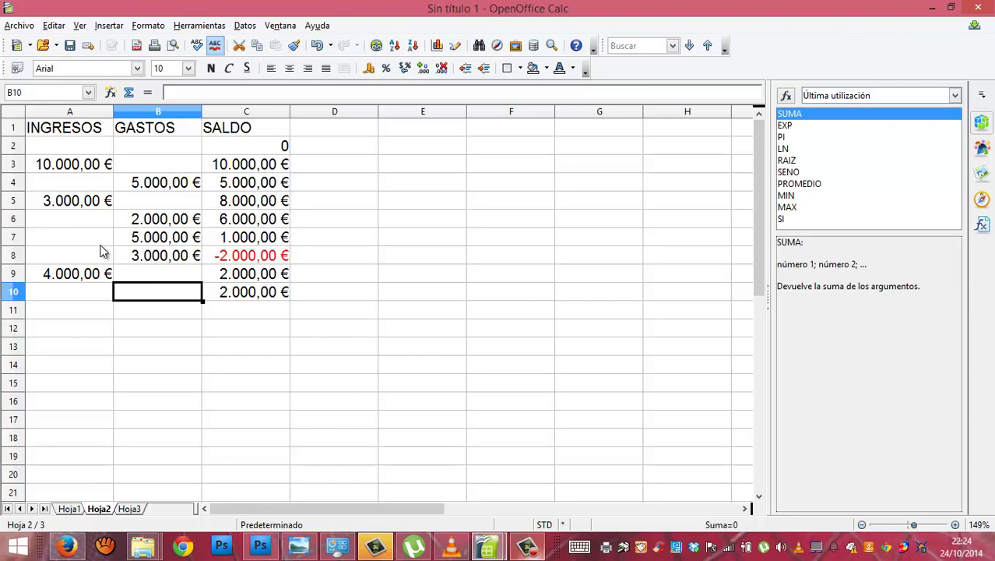
{"action": "type", "text": "50000"}
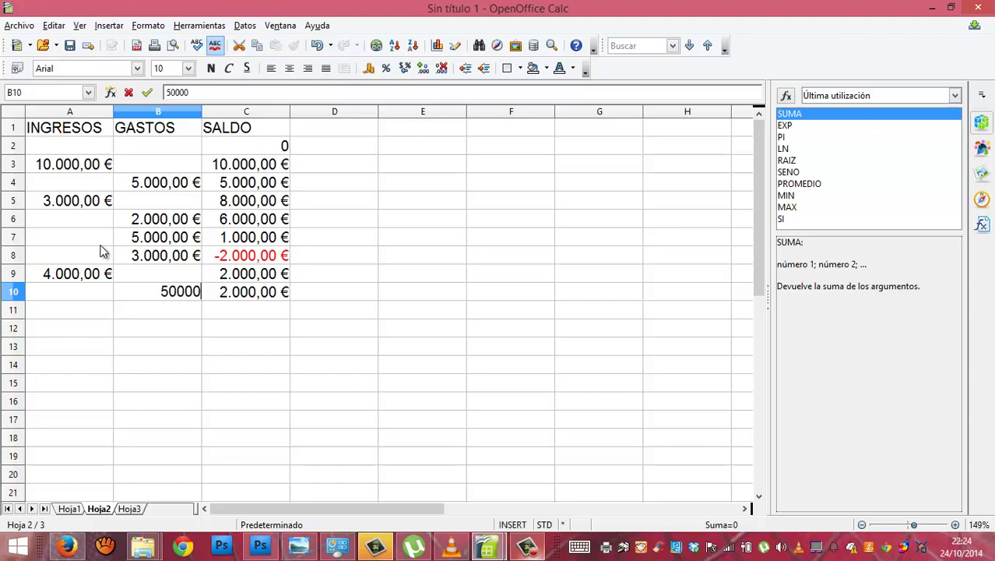
{"action": "key", "text": "BackSpace"}
{"action": "key", "text": "Tab"}
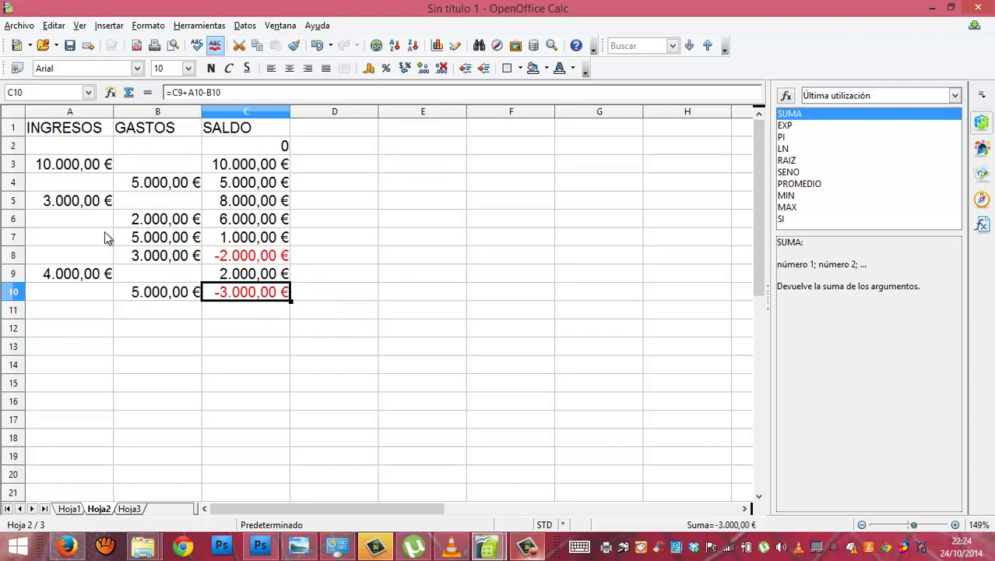
- Apply borders around and between all cells of the table A1:C10, and deselect the range
{"action": "left_click", "coordinate": [59, 132]}
{"action": "left_click_drag", "start_coordinate": [58, 132], "coordinate": [245, 299]}
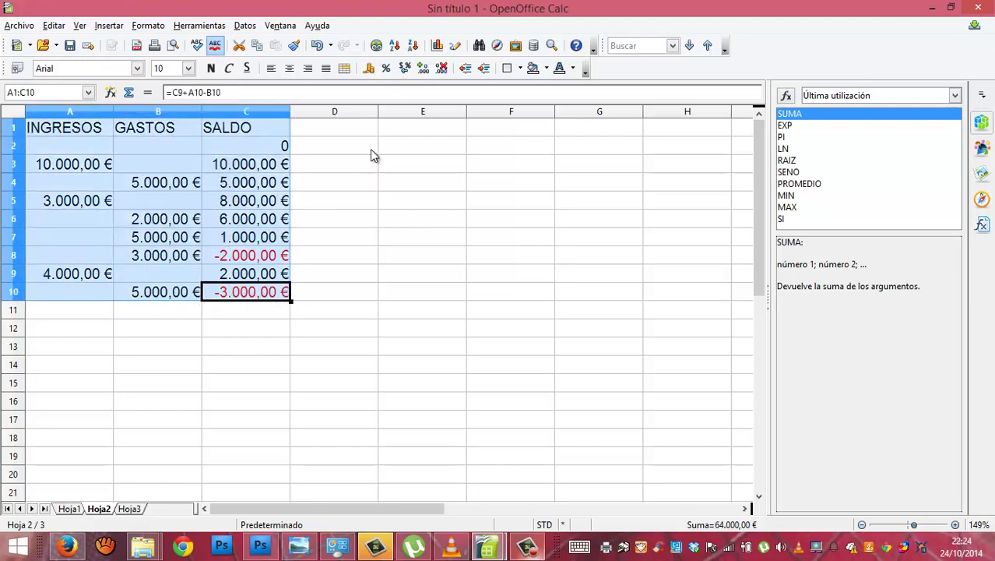
{"action": "left_click", "coordinate": [521, 69]}
{"action": "left_click", "coordinate": [568, 134]}
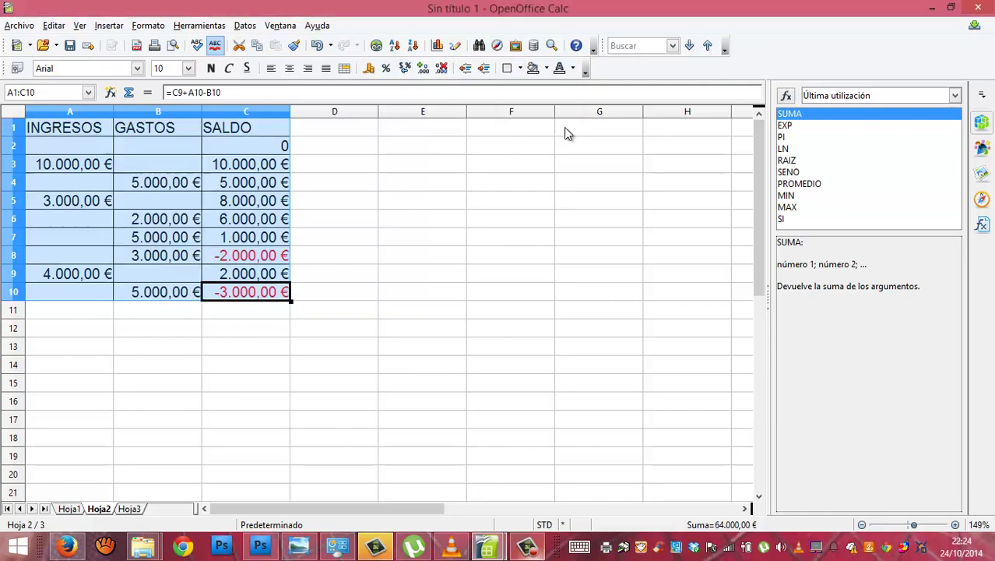
{"action": "left_click", "coordinate": [251, 273]}
{"action": "left_click", "coordinate": [282, 204]}
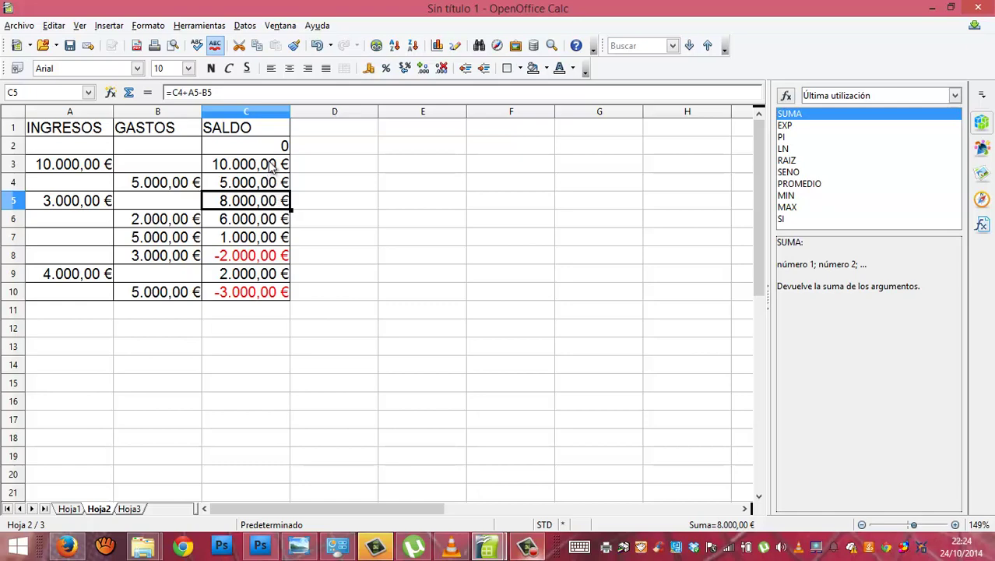
- Set up a conditional format on C3:C10 whose first condition is a cell value less than 0
{"action": "left_click_drag", "start_coordinate": [271, 166], "coordinate": [250, 292]}
{"action": "left_click", "coordinate": [144, 26]}
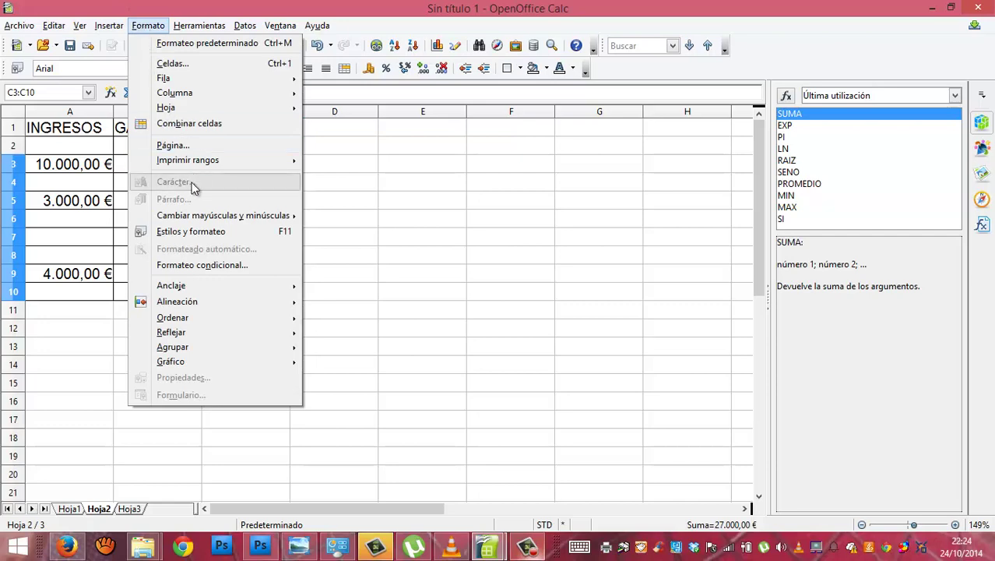
{"action": "left_click", "coordinate": [191, 265]}
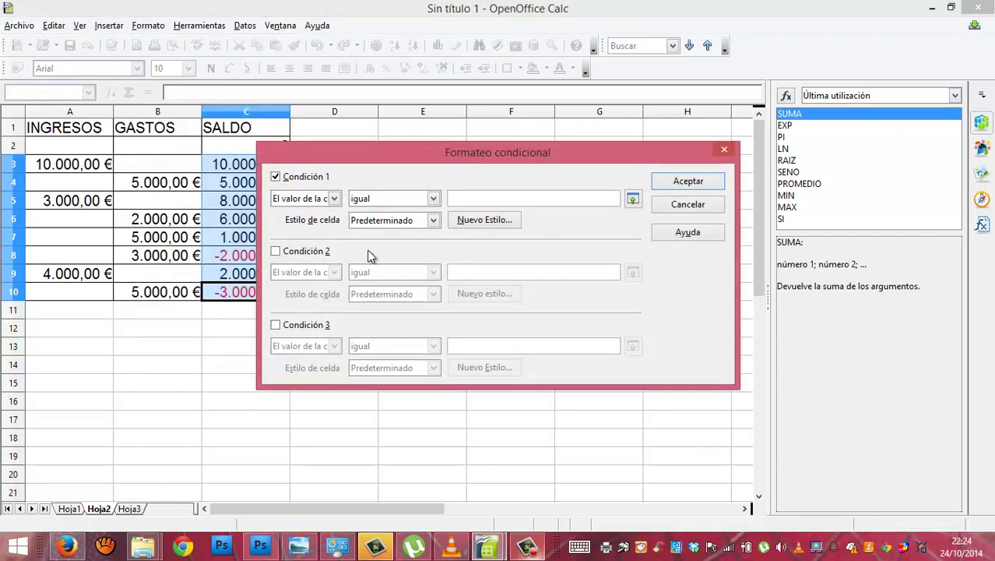
{"action": "left_click", "coordinate": [433, 198]}
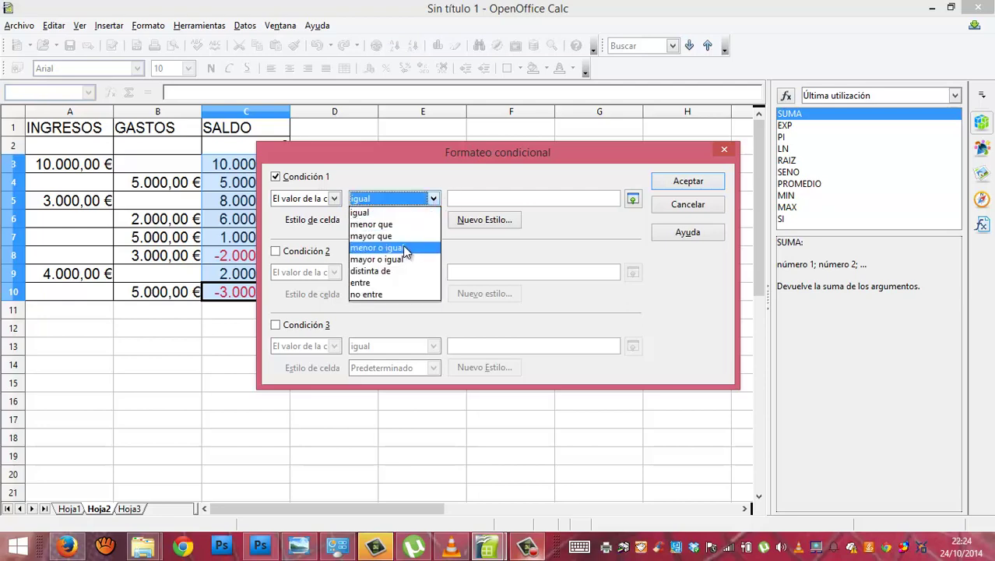
{"action": "left_click", "coordinate": [405, 224]}
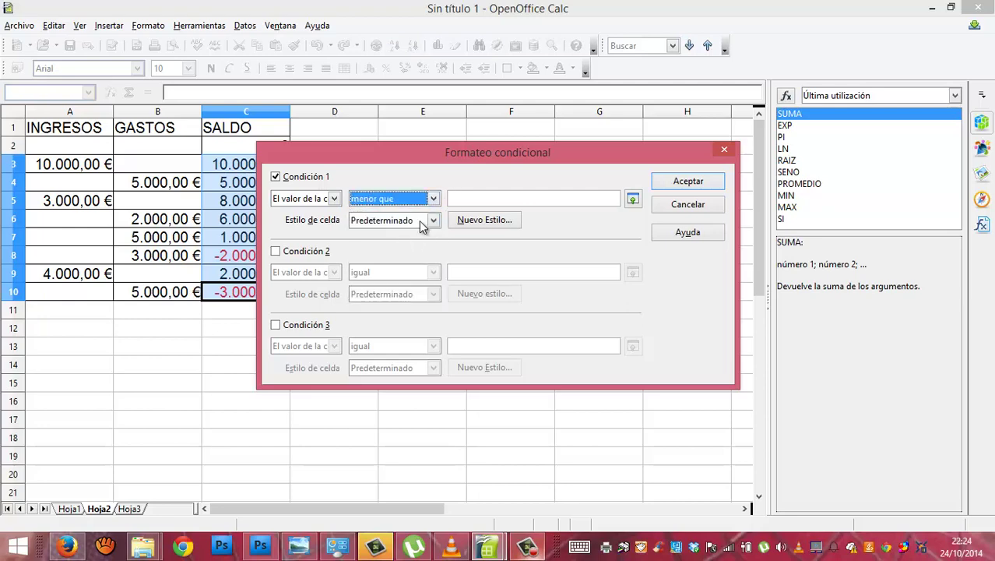
{"action": "left_click", "coordinate": [473, 201]}
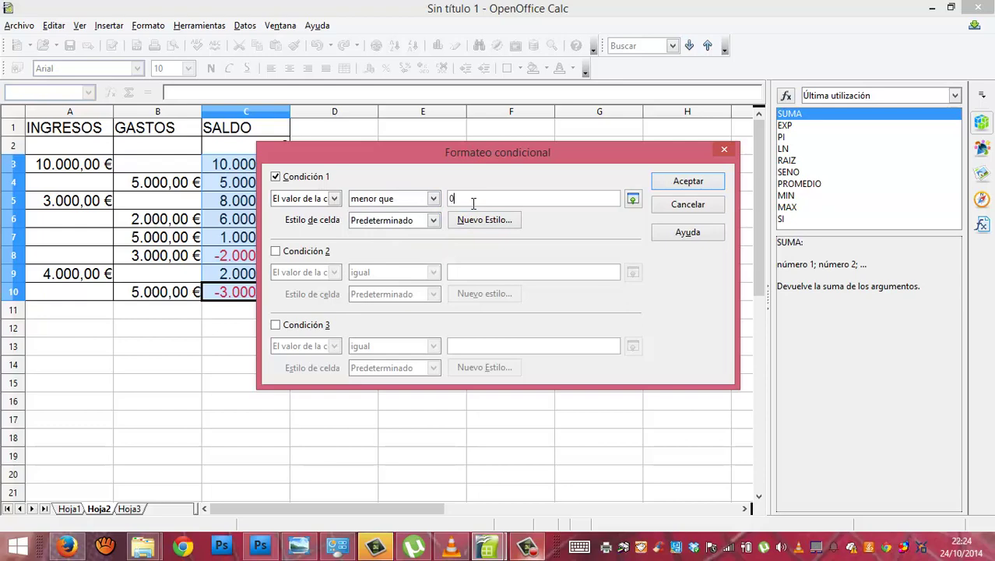
- Create a new cell style named NUMERILLOSROJOS for the first condition
{"action": "left_click", "coordinate": [433, 220]}
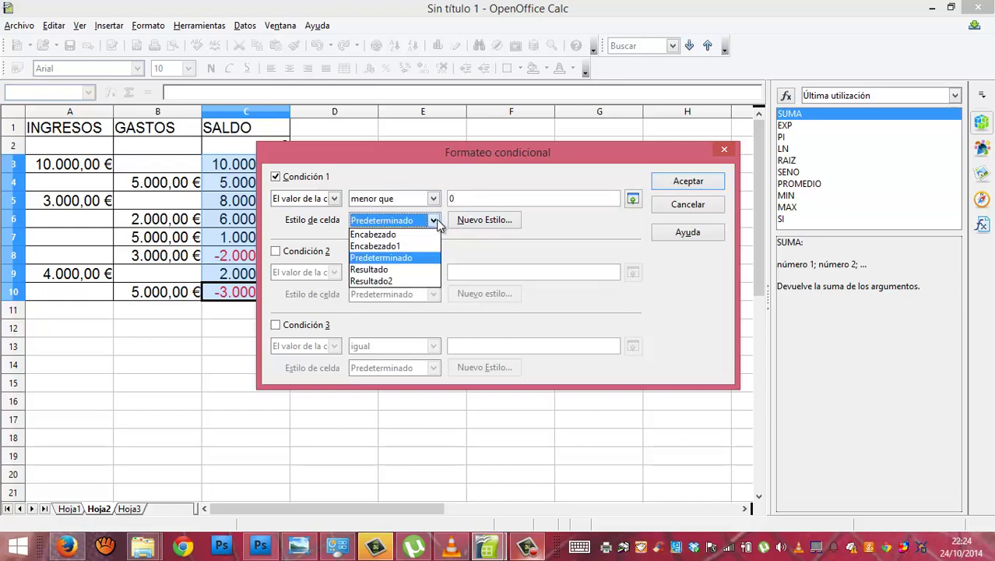
{"action": "left_click", "coordinate": [439, 222]}
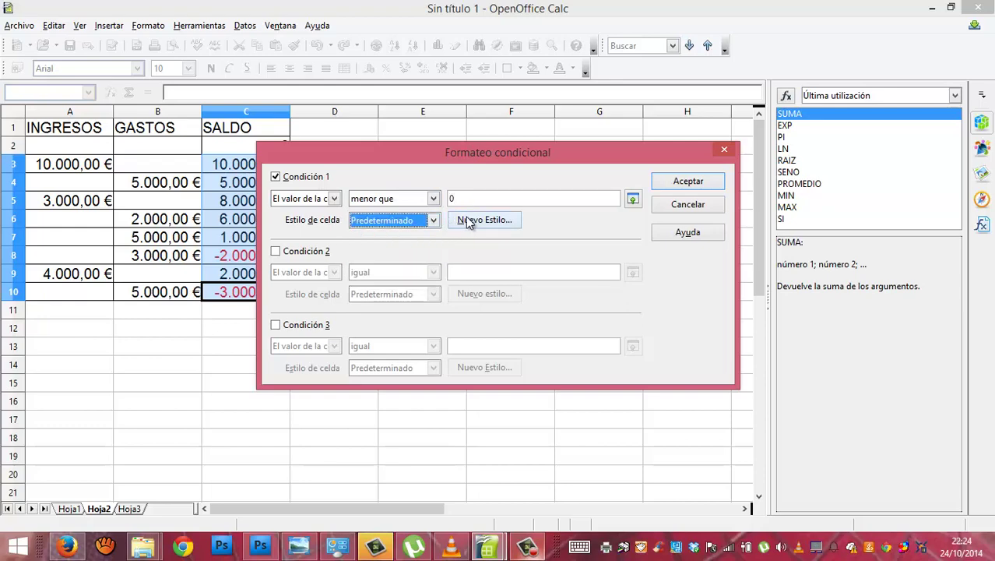
{"action": "left_click", "coordinate": [468, 221]}
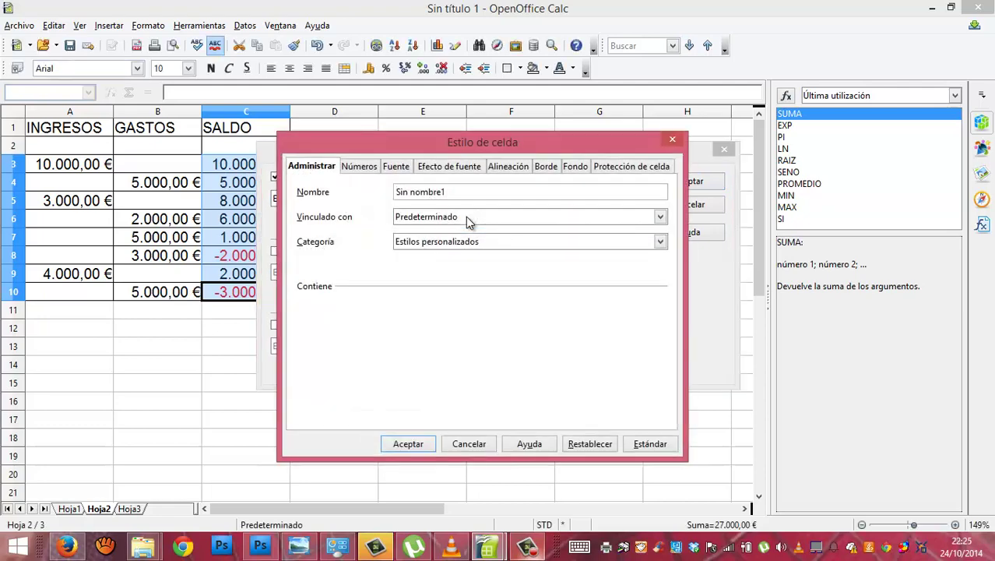
{"action": "left_click_drag", "start_coordinate": [464, 193], "coordinate": [284, 201]}
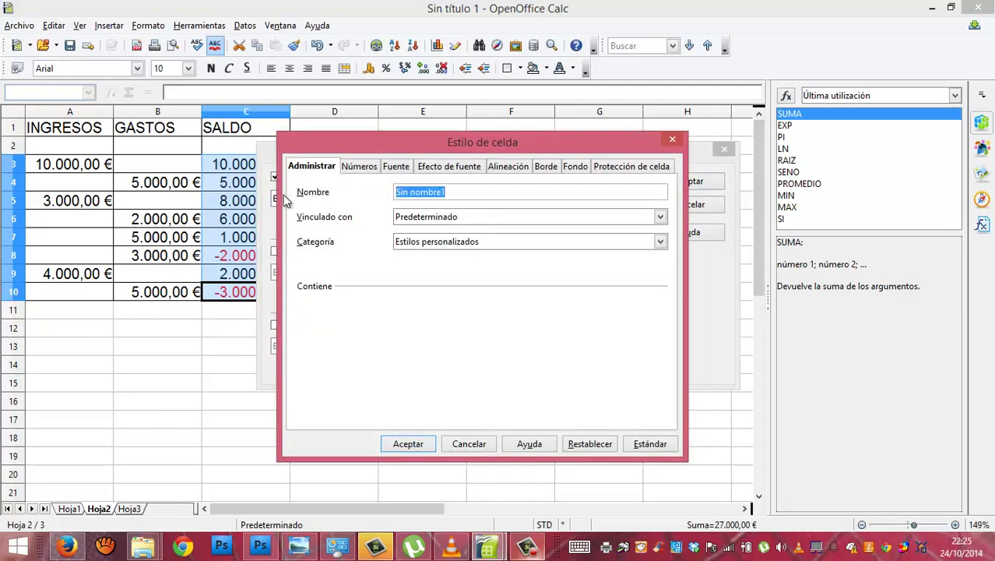
{"action": "type", "text": "NUMERILLOSROJOS"}
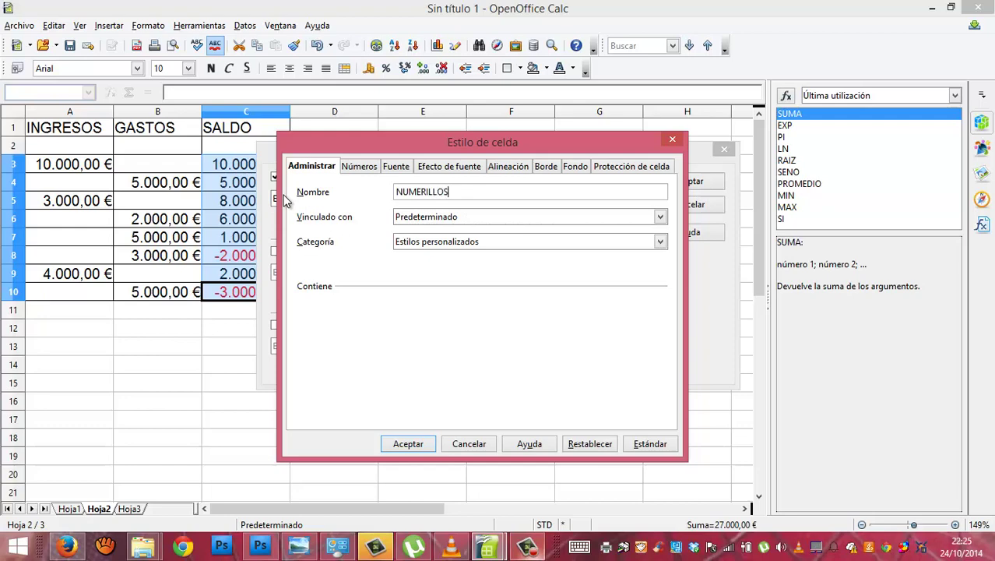
- Give the NUMERILLOSROJOS style a Naranja 1 background, apply the conditional format, and deselect the range
{"action": "left_click", "coordinate": [363, 168]}
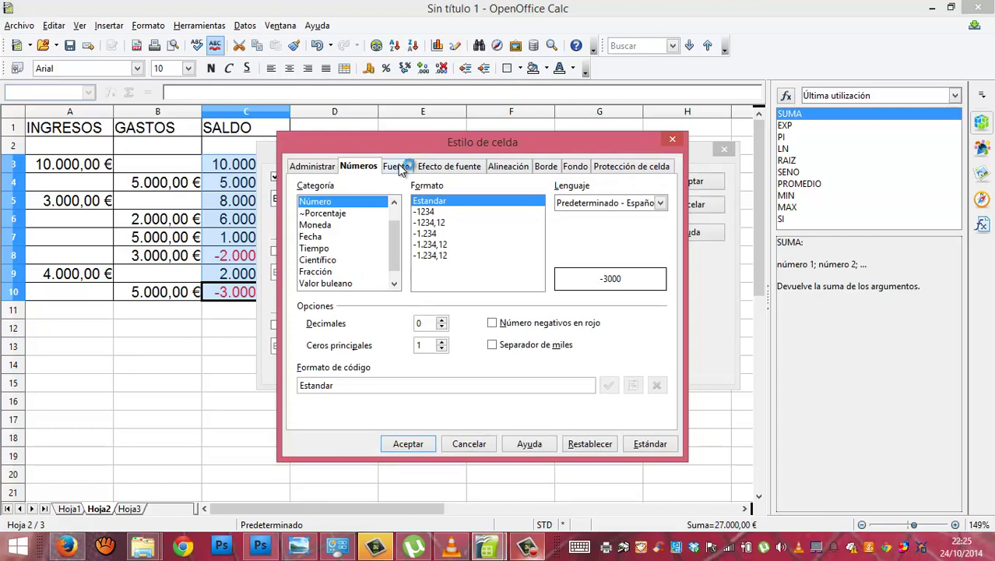
{"action": "left_click", "coordinate": [397, 167]}
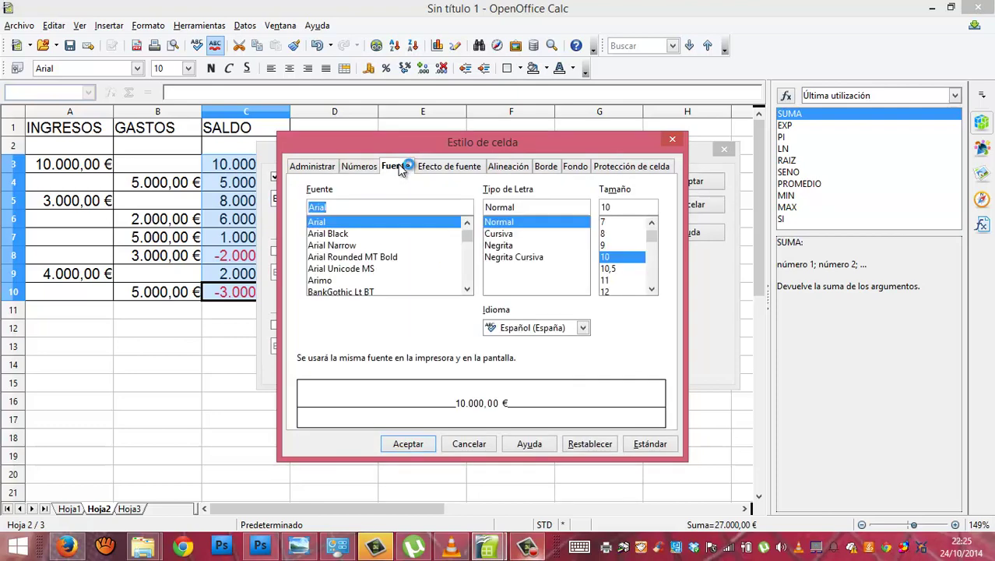
{"action": "left_click", "coordinate": [580, 167]}
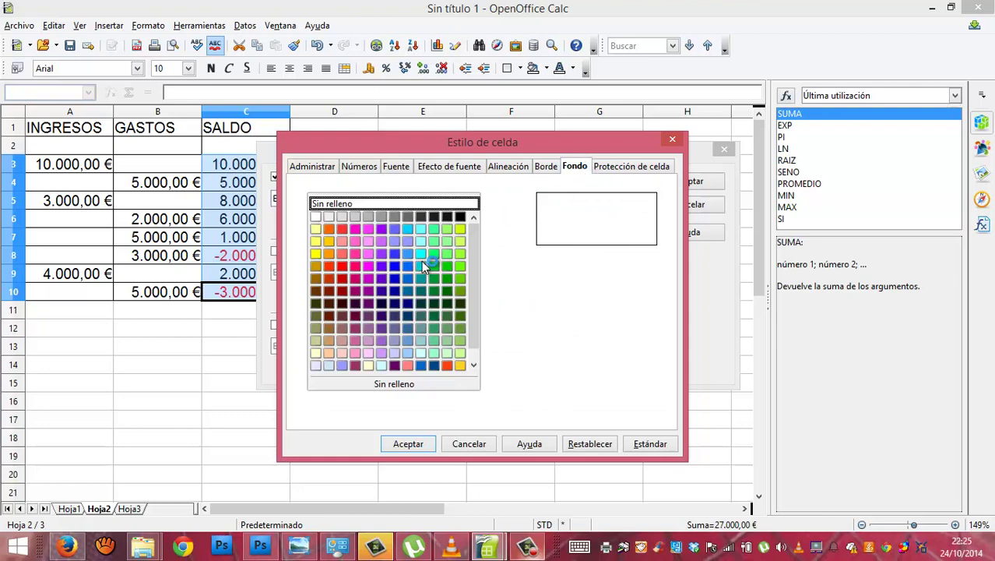
{"action": "left_click", "coordinate": [328, 229]}
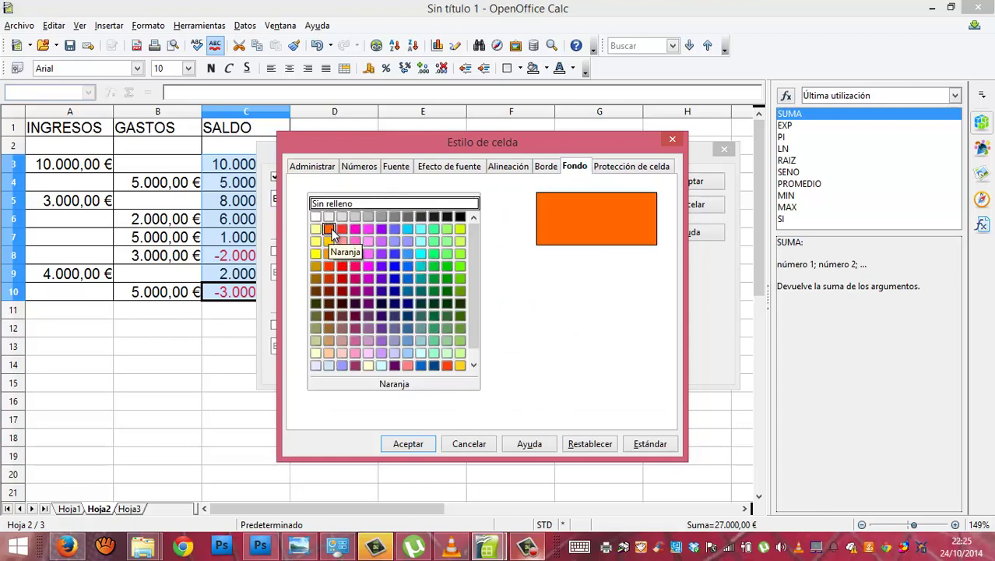
{"action": "left_click", "coordinate": [330, 243]}
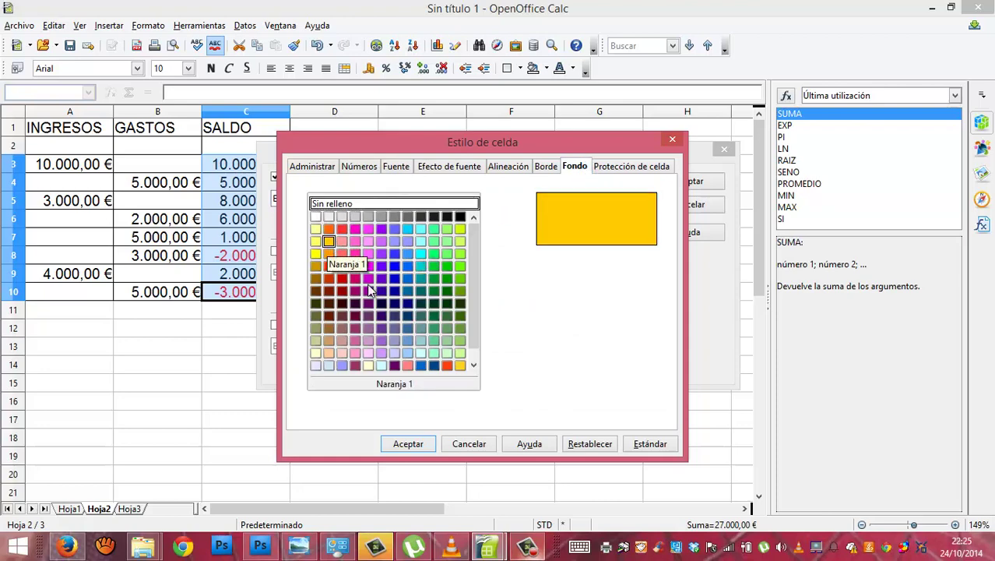
{"action": "left_click", "coordinate": [418, 444]}
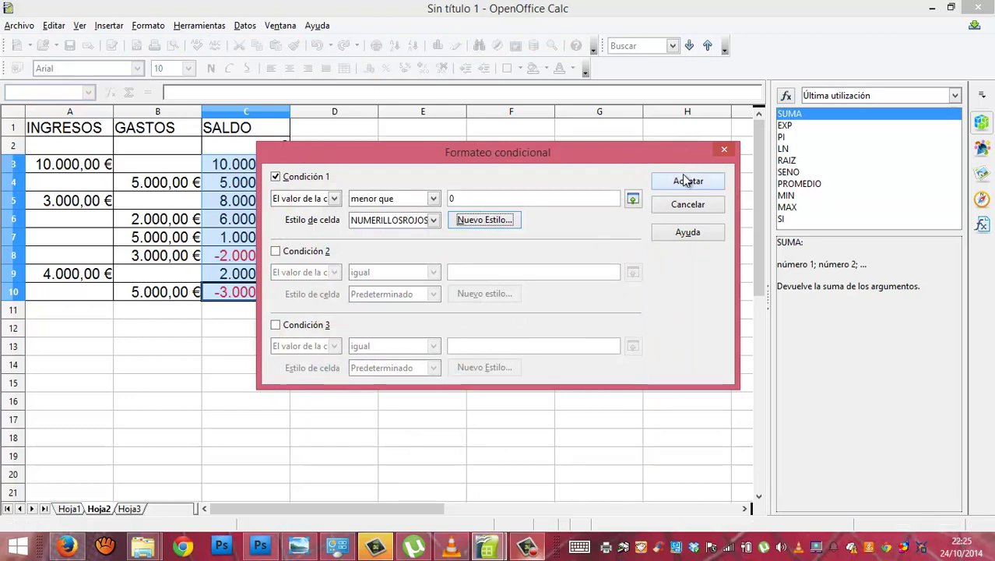
{"action": "left_click", "coordinate": [686, 183]}
{"action": "left_click", "coordinate": [338, 201]}
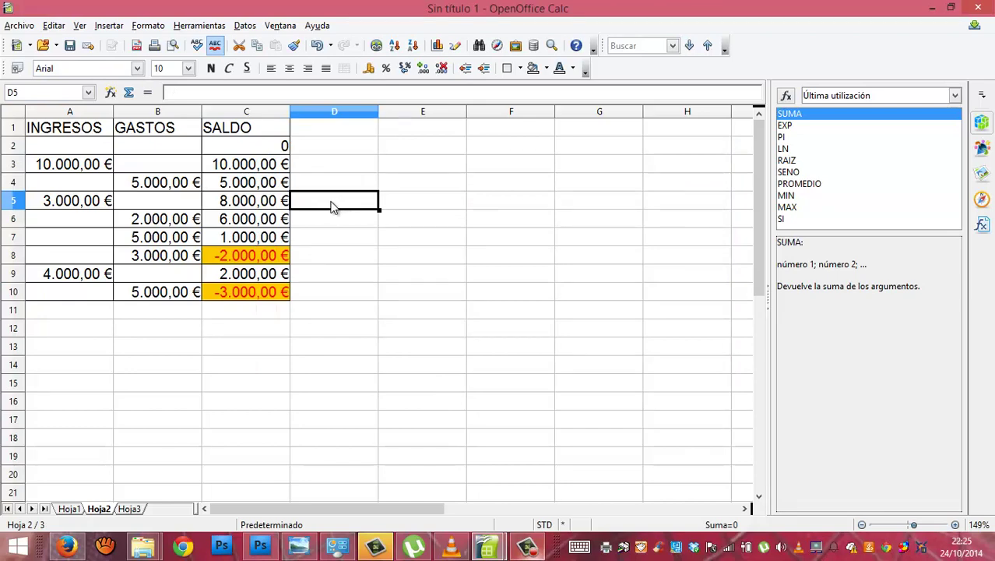
- Reopen the conditional formatting settings for the balance cells C3:C10
{"action": "left_click_drag", "start_coordinate": [231, 164], "coordinate": [226, 289]}
{"action": "left_click", "coordinate": [153, 23]}
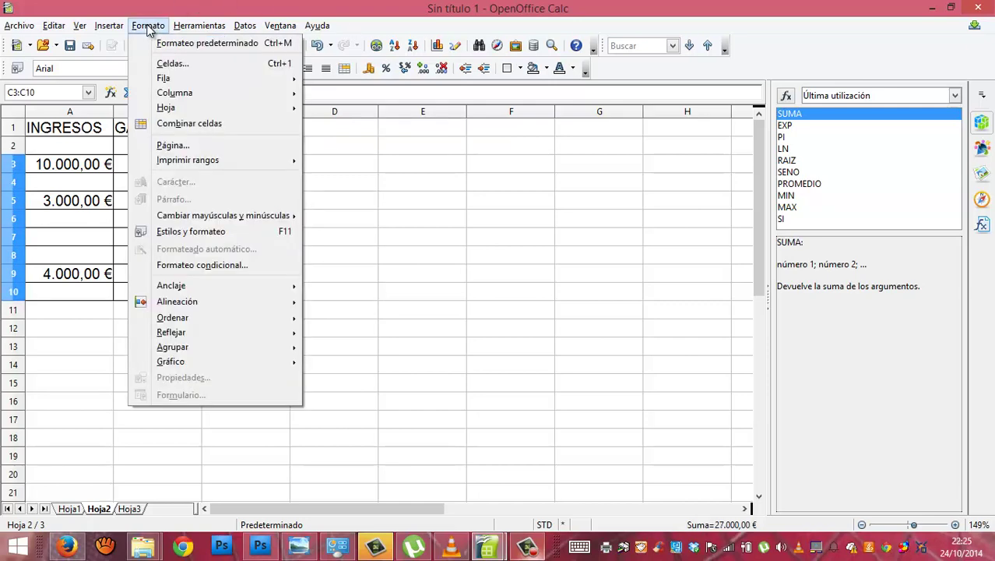
{"action": "left_click", "coordinate": [202, 265]}
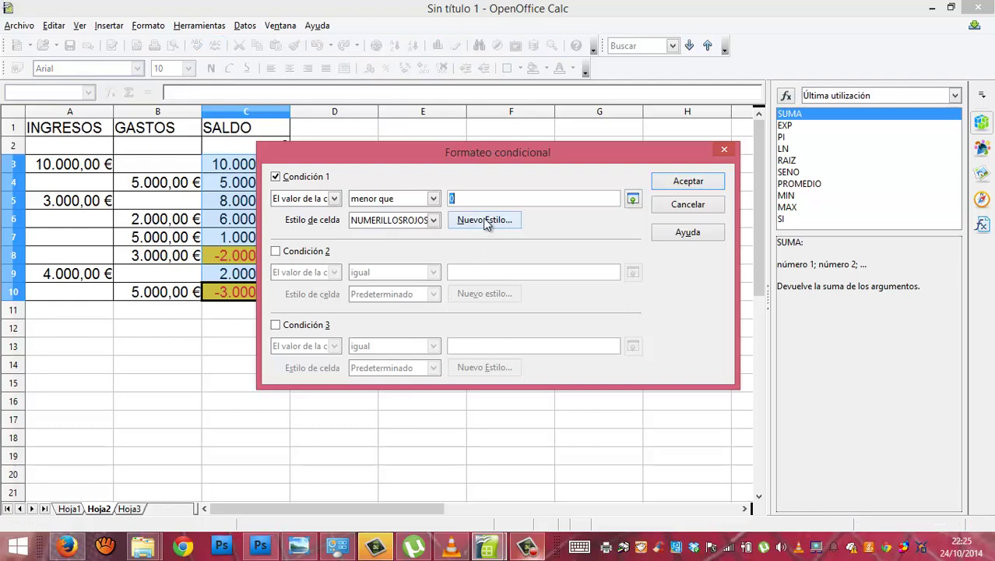
{"action": "left_click", "coordinate": [434, 221]}
{"action": "left_click", "coordinate": [434, 221]}
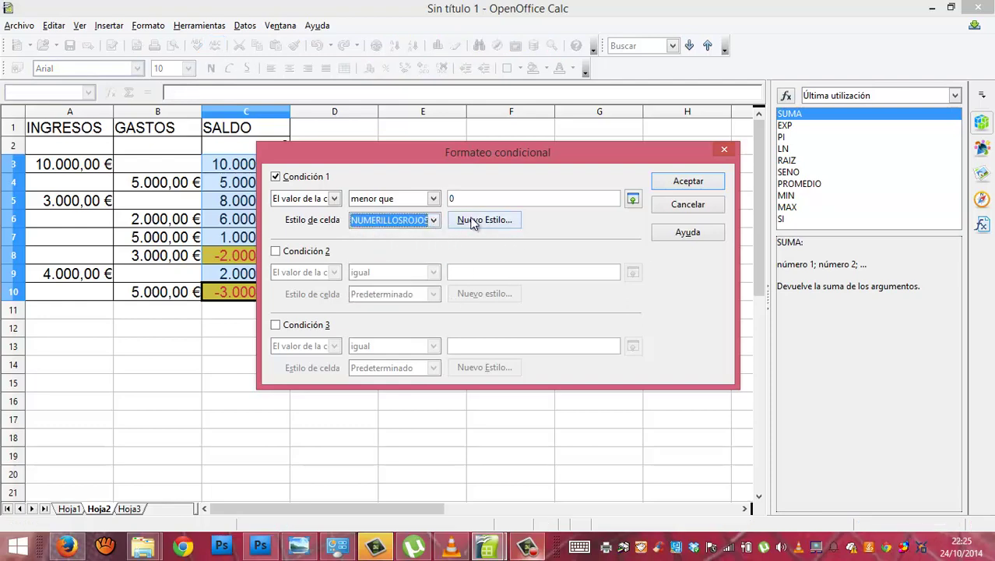
{"action": "left_click", "coordinate": [474, 219]}
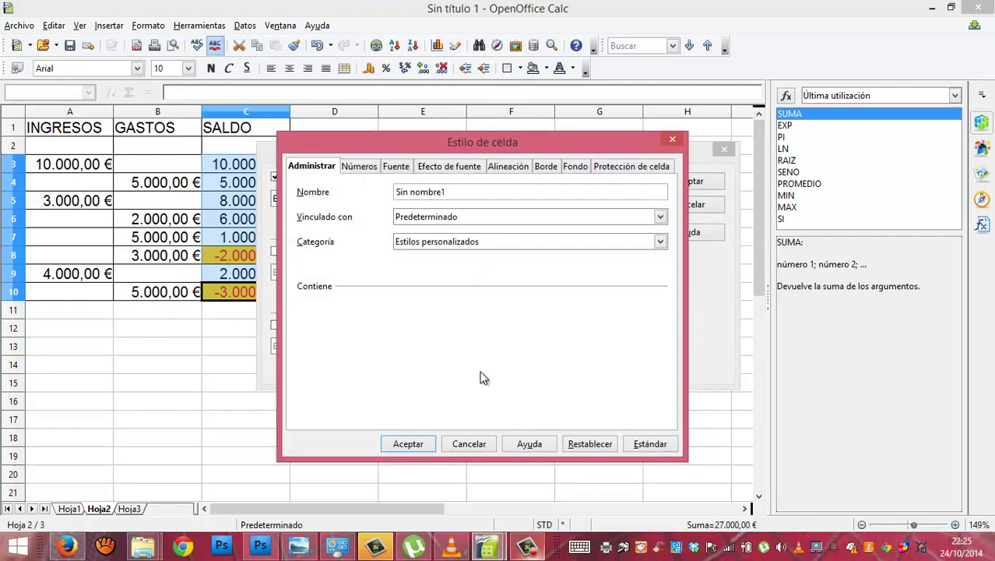
{"action": "left_click", "coordinate": [469, 443]}
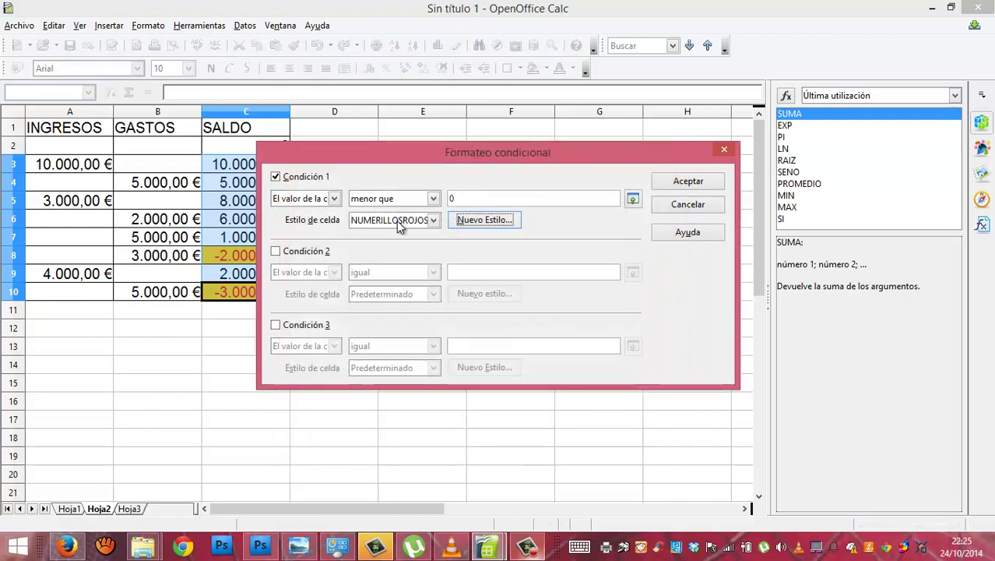
{"action": "left_click", "coordinate": [400, 221]}
{"action": "left_click", "coordinate": [394, 258]}
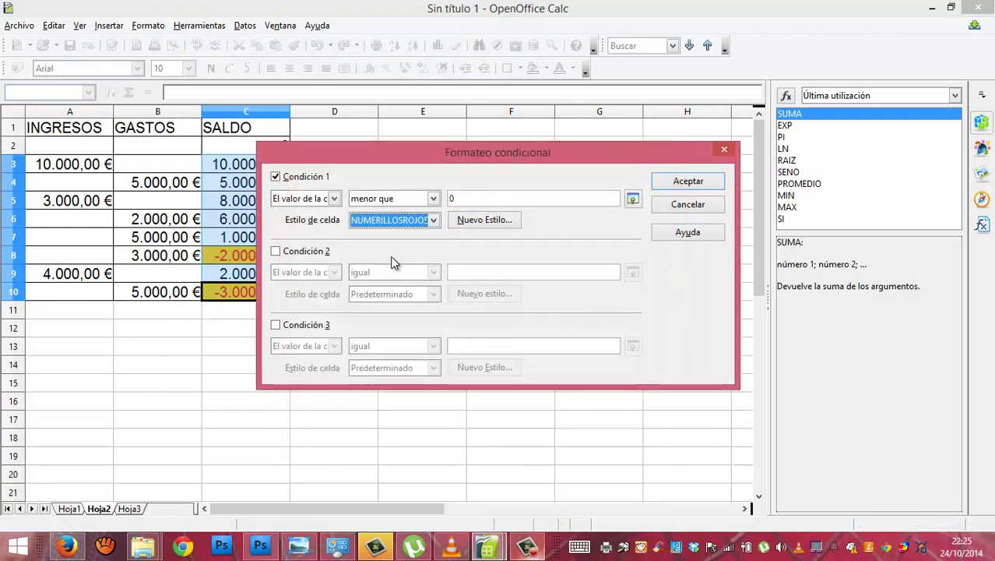
- Start a new cell style for the first condition, linked with NUMERILLOSROJOS
{"action": "left_click", "coordinate": [496, 222]}
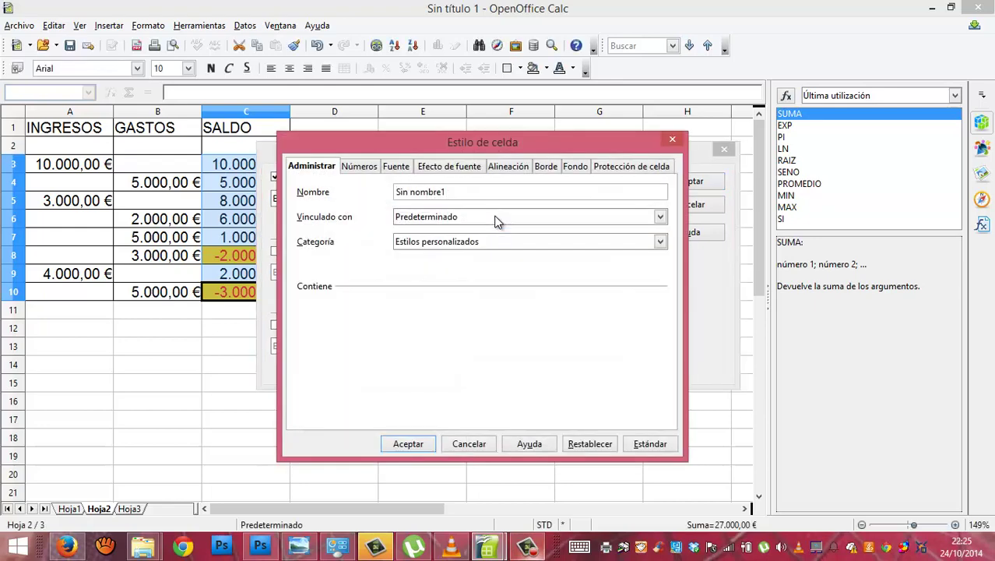
{"action": "left_click", "coordinate": [572, 216]}
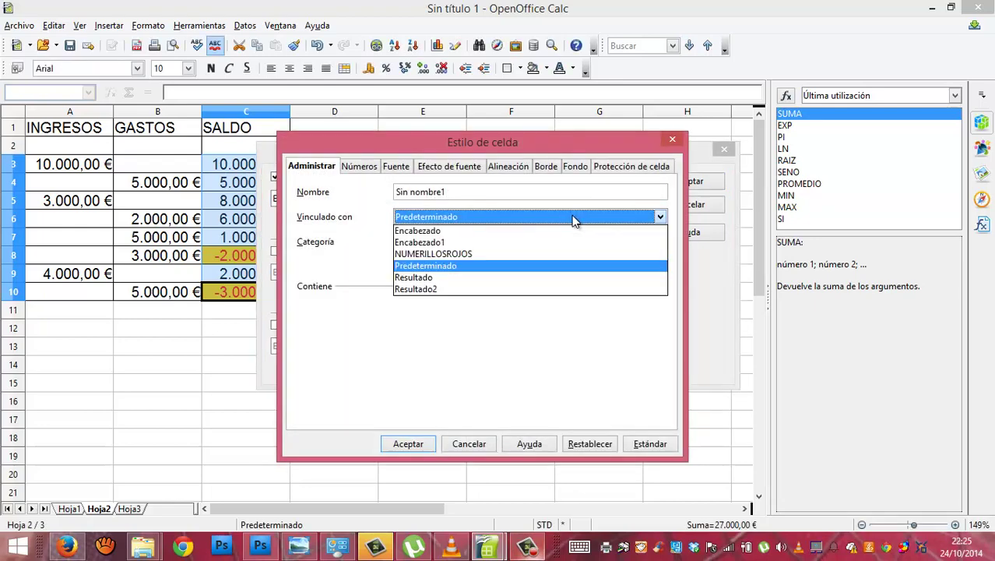
{"action": "left_click", "coordinate": [533, 254]}
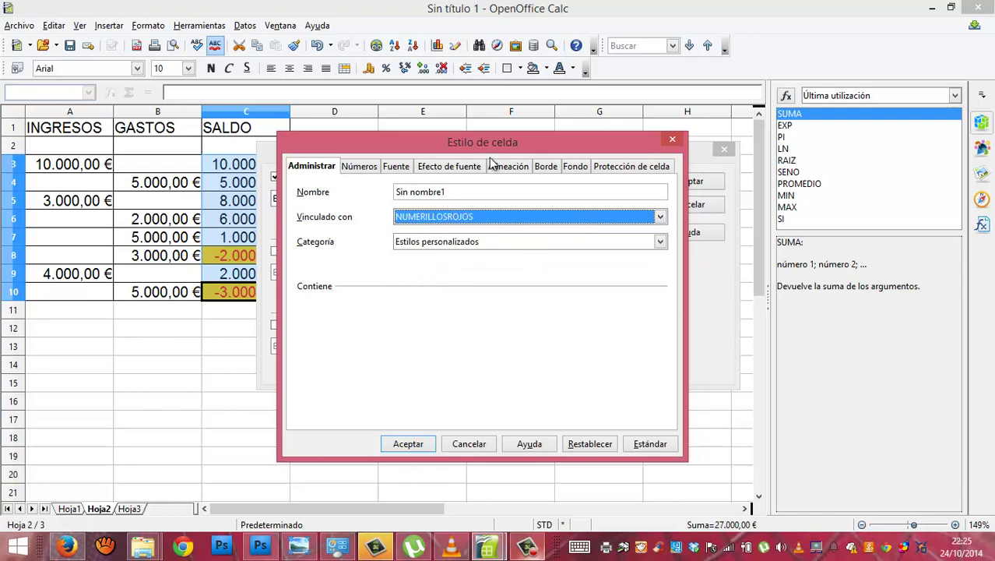
- Give the new style a 2,50 pt outline border on all four sides in Naranja
{"action": "left_click", "coordinate": [551, 167]}
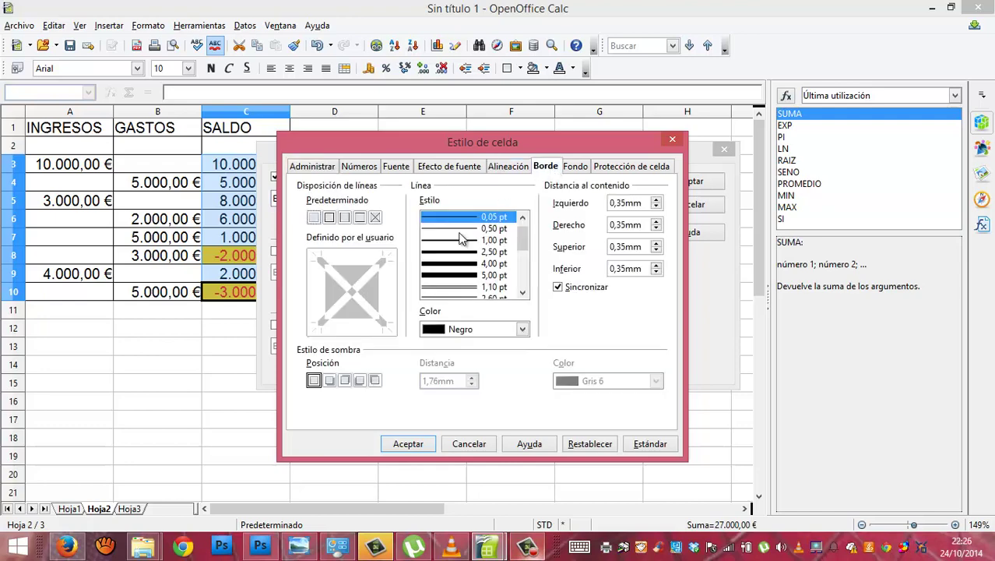
{"action": "left_click", "coordinate": [448, 252]}
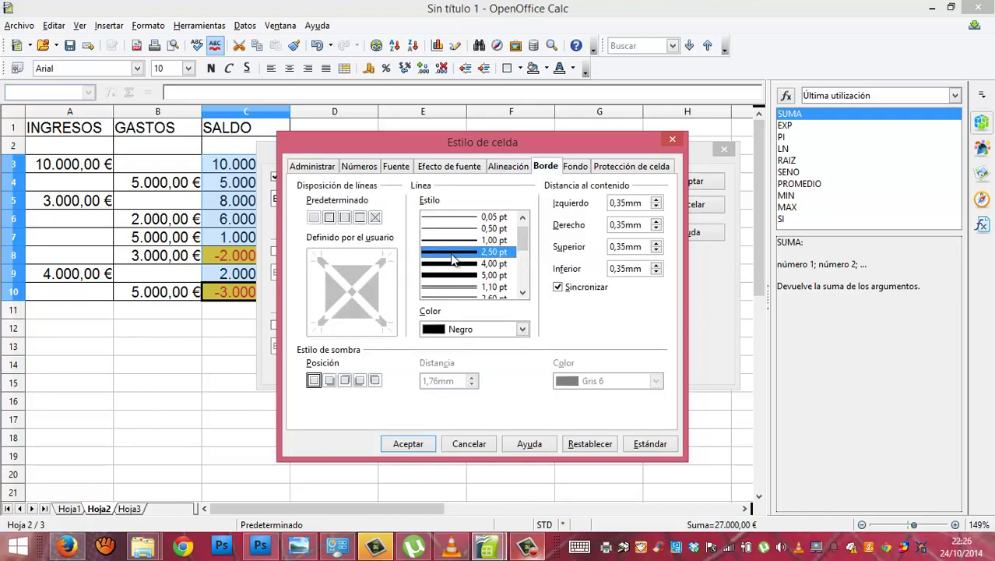
{"action": "left_click", "coordinate": [329, 218]}
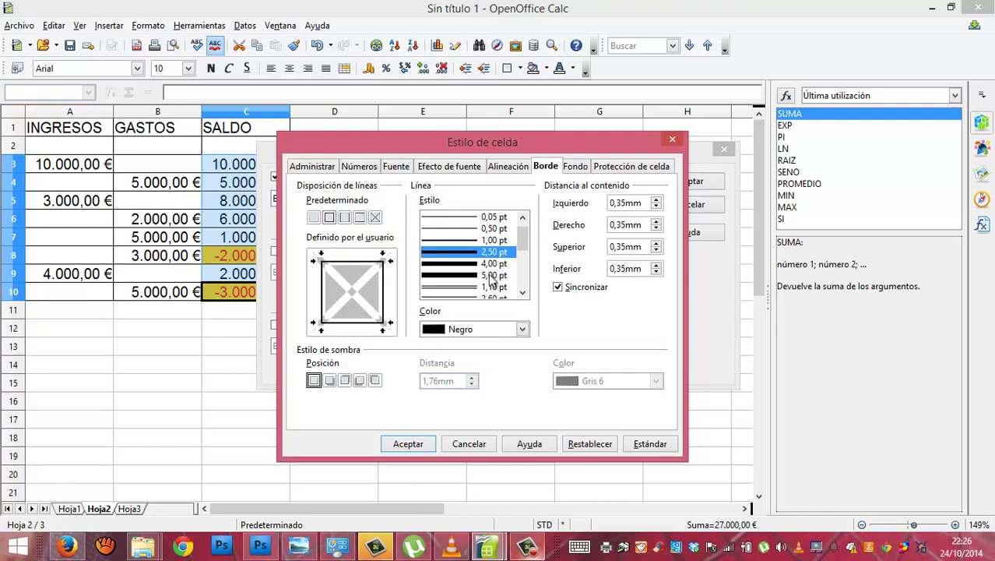
{"action": "left_click", "coordinate": [519, 331]}
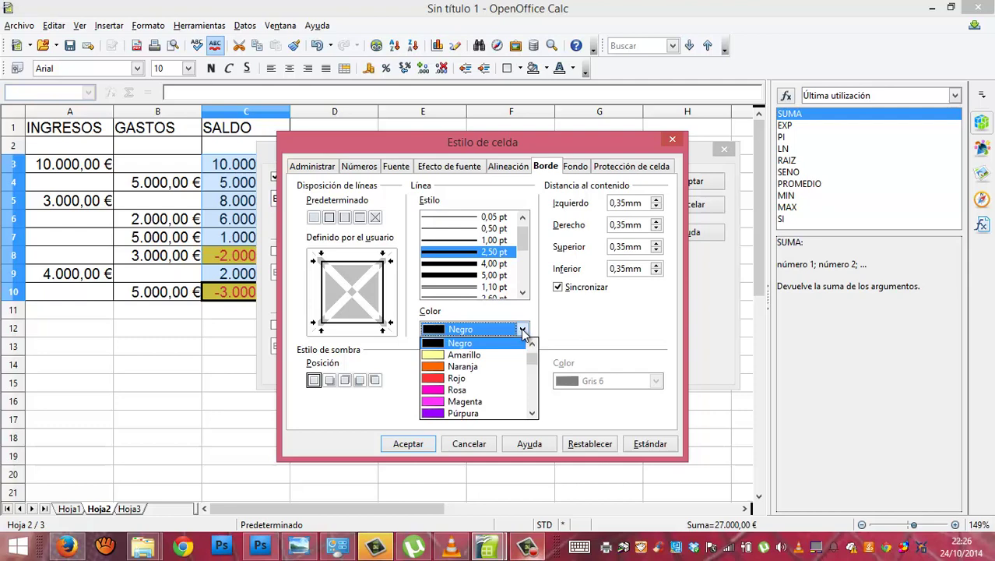
{"action": "left_click", "coordinate": [469, 365]}
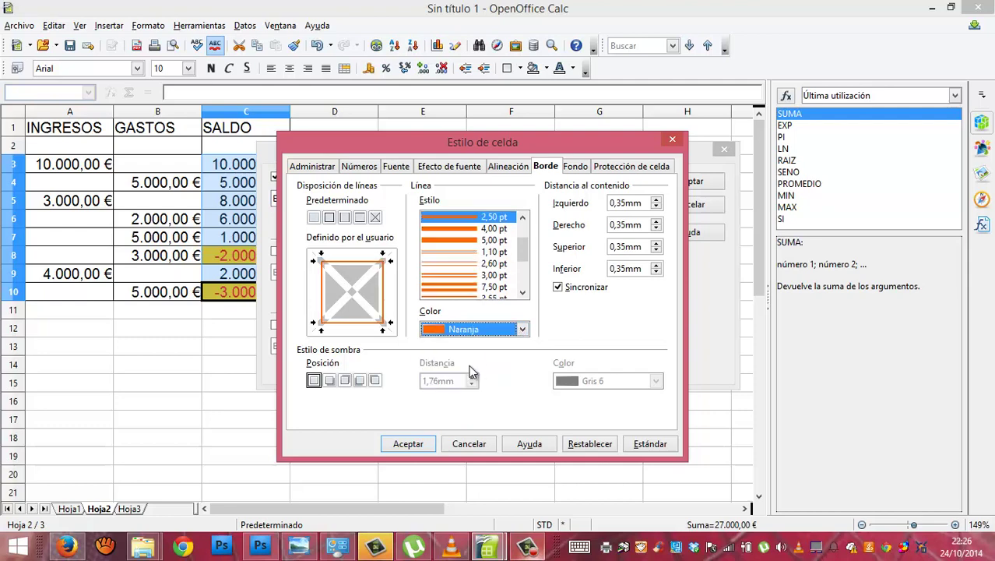
- Set the new style's background to yellow, apply the conditional format to C3:C10, and deselect the range
{"action": "left_click", "coordinate": [573, 167]}
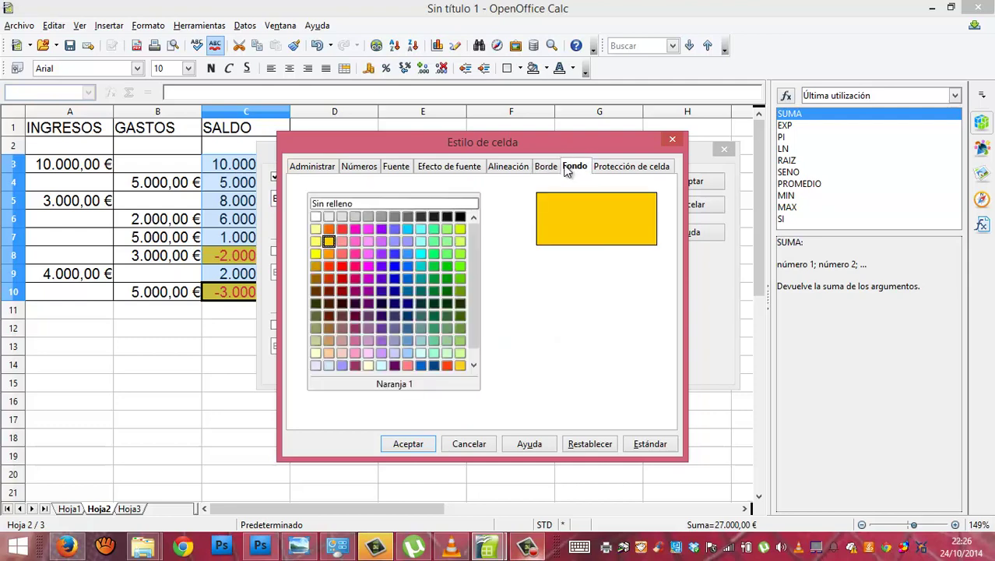
{"action": "left_click", "coordinate": [316, 241]}
{"action": "left_click", "coordinate": [420, 449]}
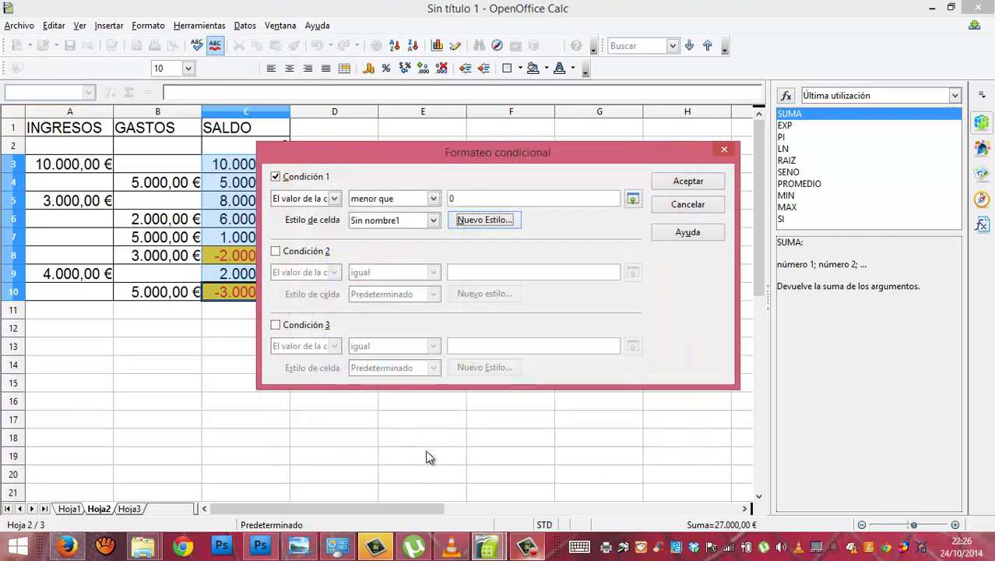
{"action": "left_click", "coordinate": [669, 183]}
{"action": "left_click", "coordinate": [358, 258]}
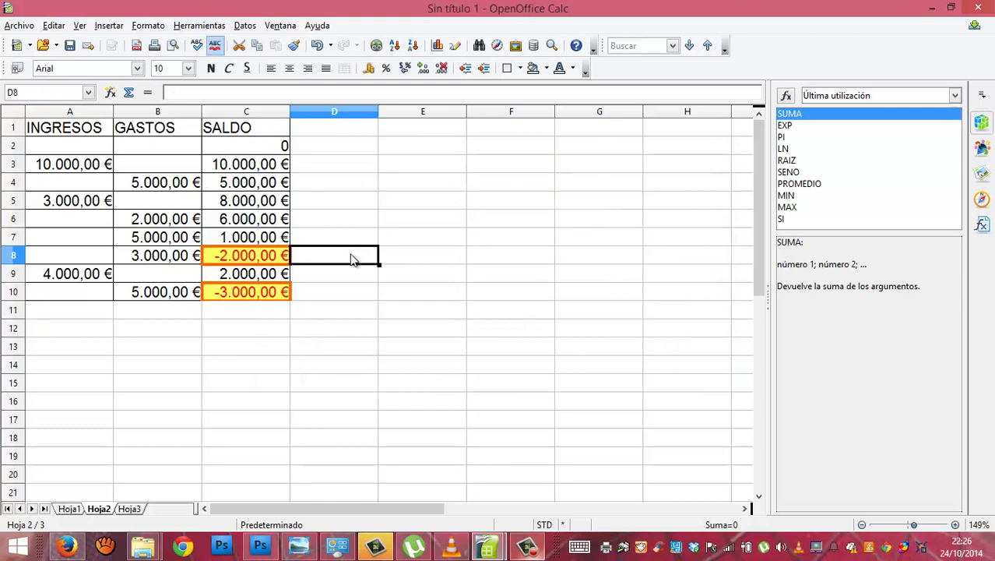
- Enter an income of 5000 in A11 and fill the balance formula from C3 down to C19
{"action": "left_click", "coordinate": [104, 319]}
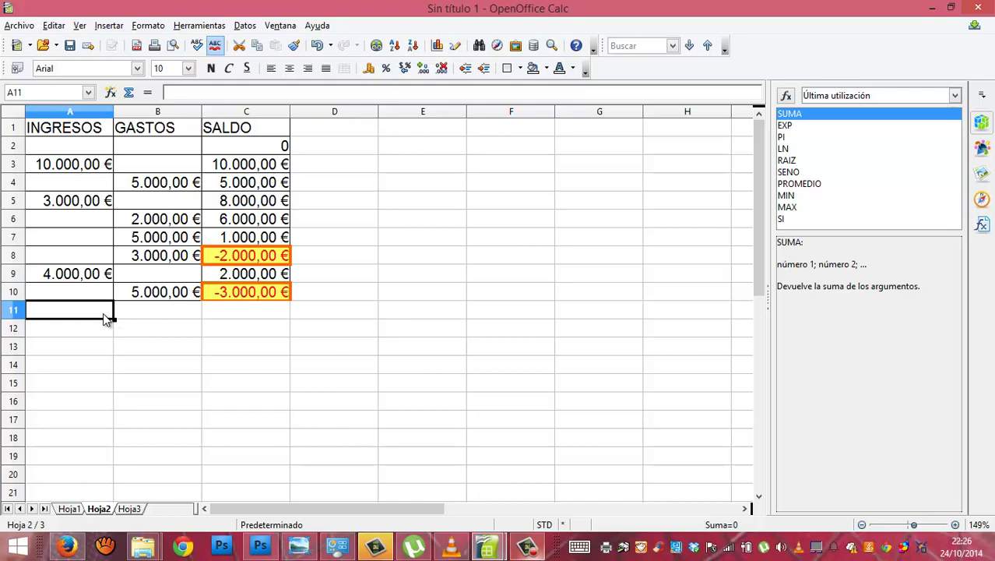
{"action": "type", "text": "5000"}
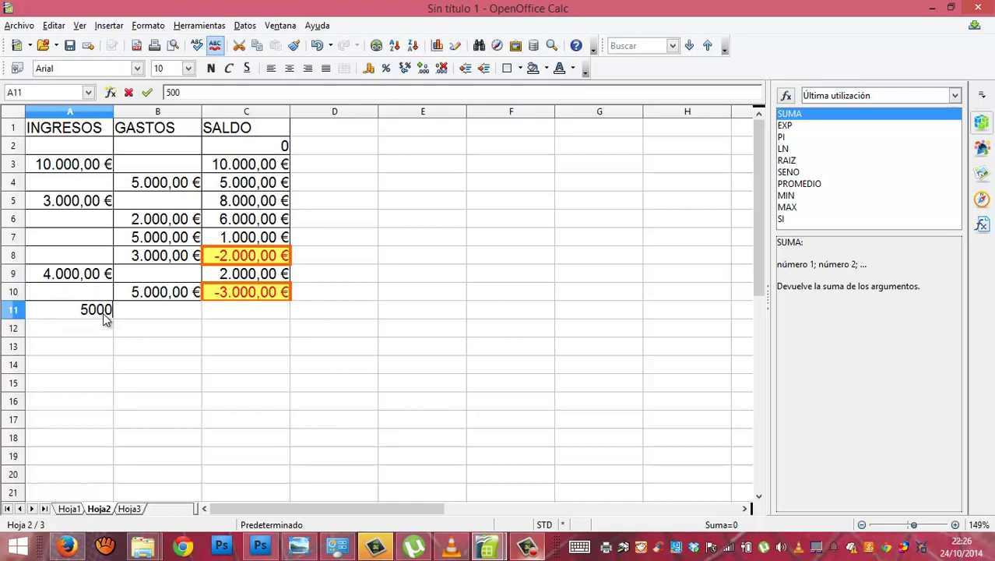
{"action": "key", "text": "Return"}
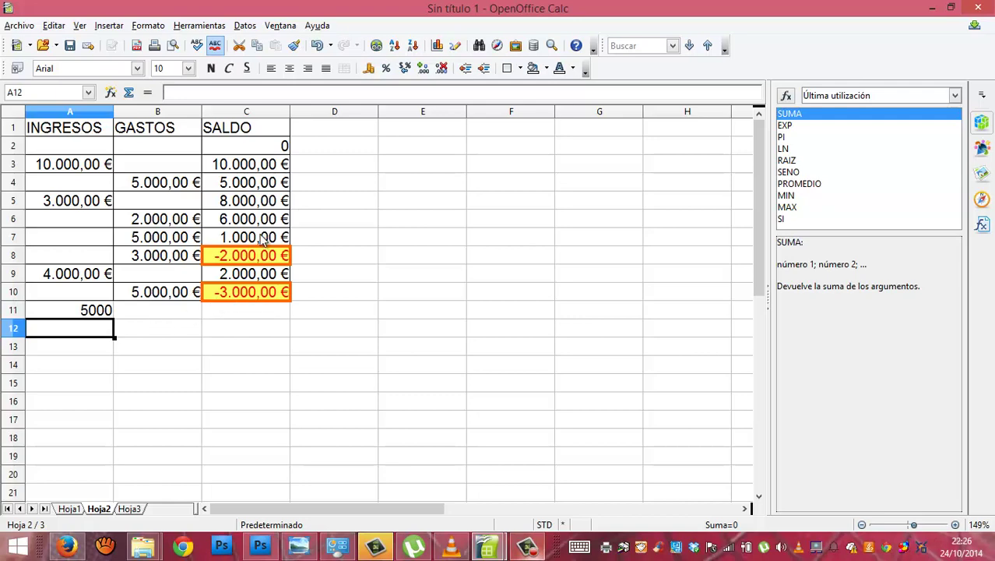
{"action": "left_click", "coordinate": [278, 170]}
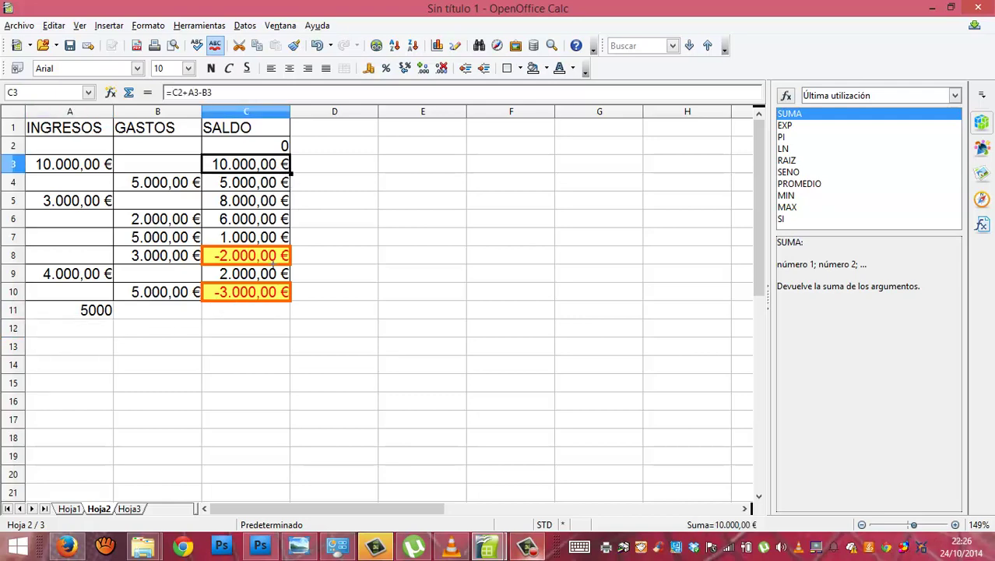
{"action": "left_click_drag", "start_coordinate": [290, 173], "coordinate": [255, 466]}
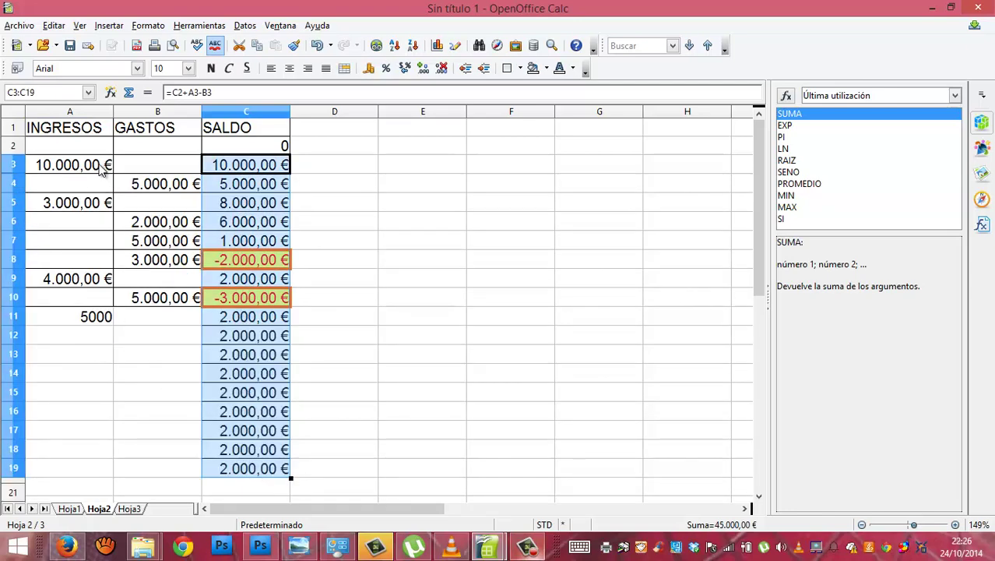
- Apply full inner and outer borders to the income and expense cells A3:B19
{"action": "left_click_drag", "start_coordinate": [109, 166], "coordinate": [142, 464]}
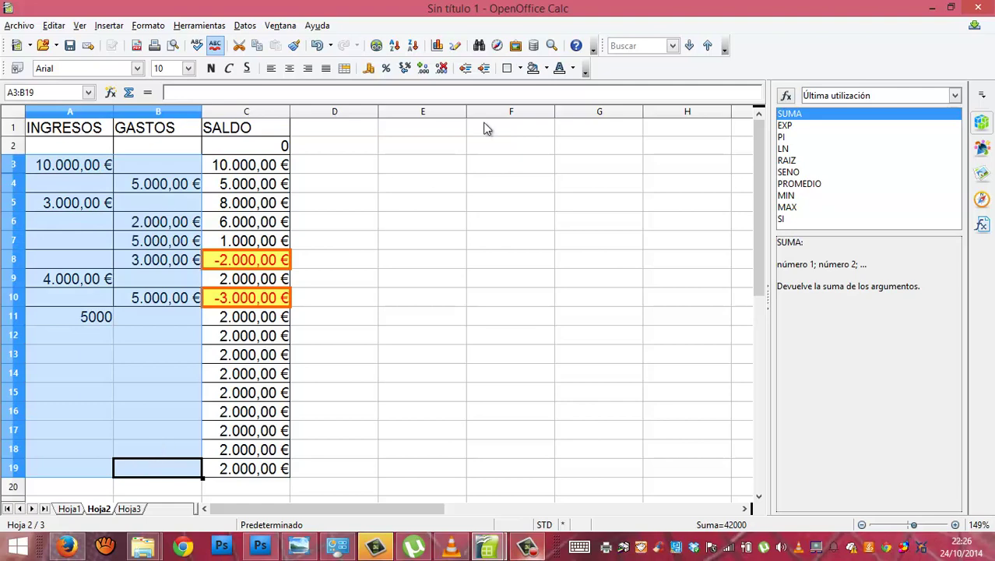
{"action": "left_click", "coordinate": [519, 68]}
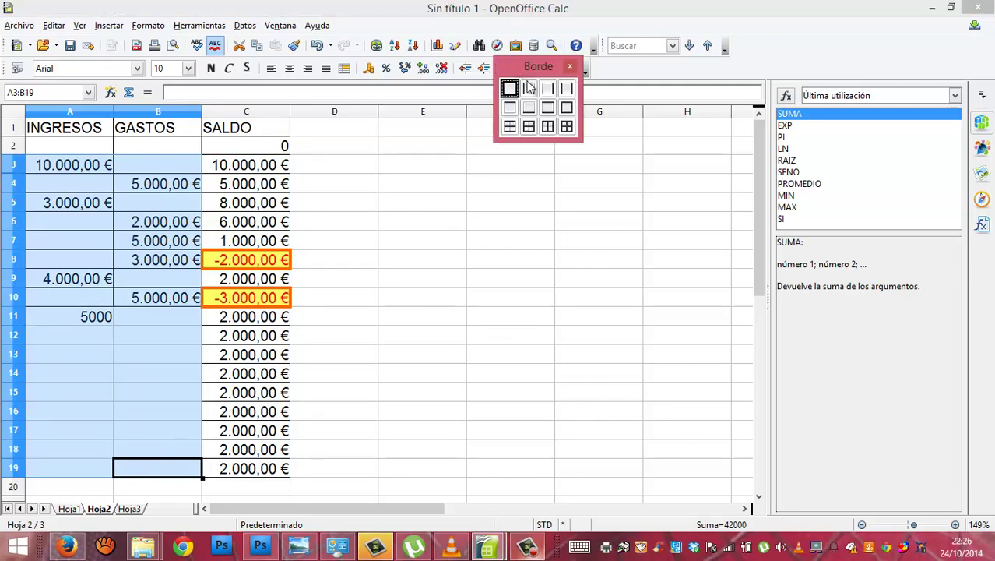
{"action": "left_click", "coordinate": [567, 127]}
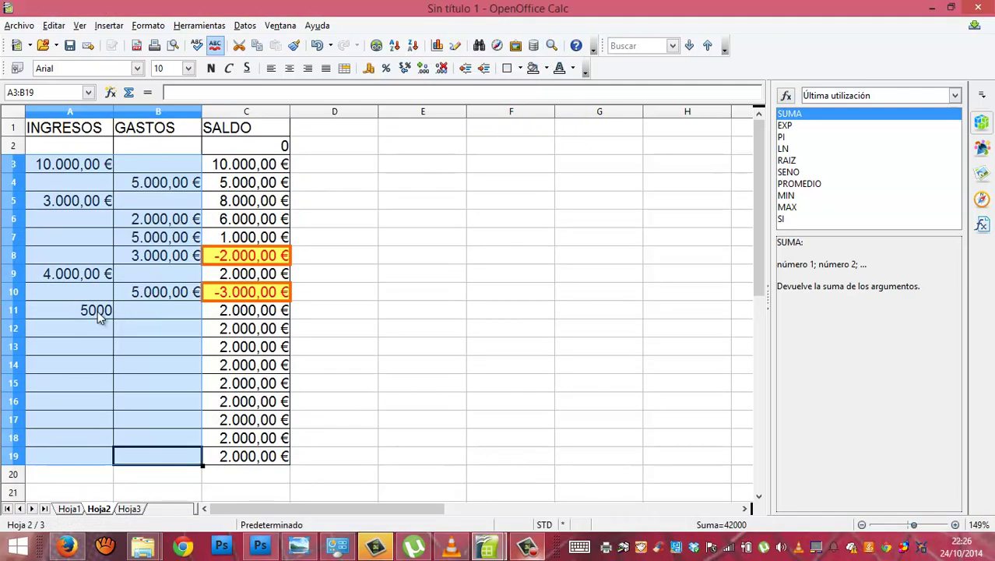
- Insert automatic sums for A11:B19 and clear the resulting formula from B11
{"action": "left_click_drag", "start_coordinate": [98, 310], "coordinate": [165, 458]}
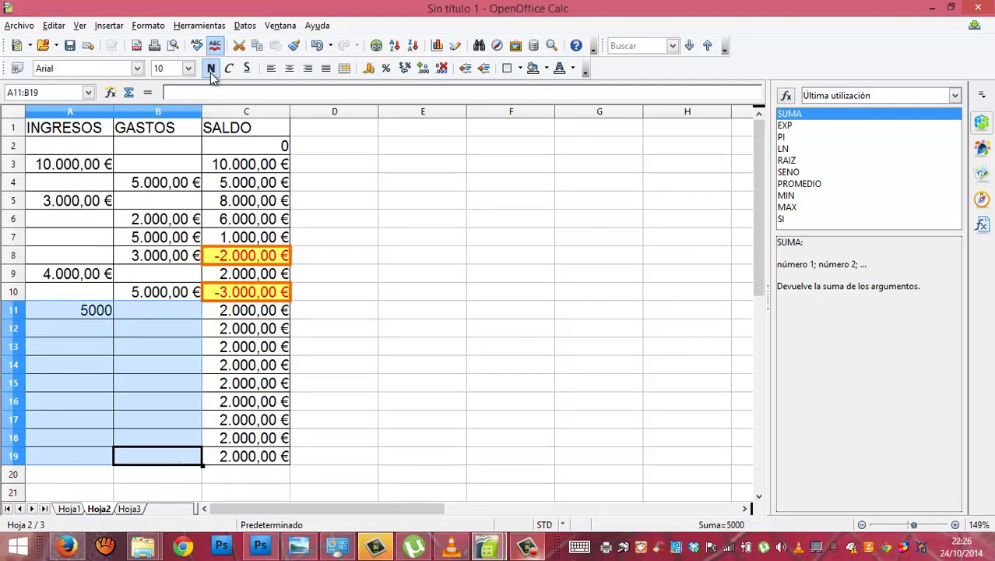
{"action": "left_click", "coordinate": [129, 92]}
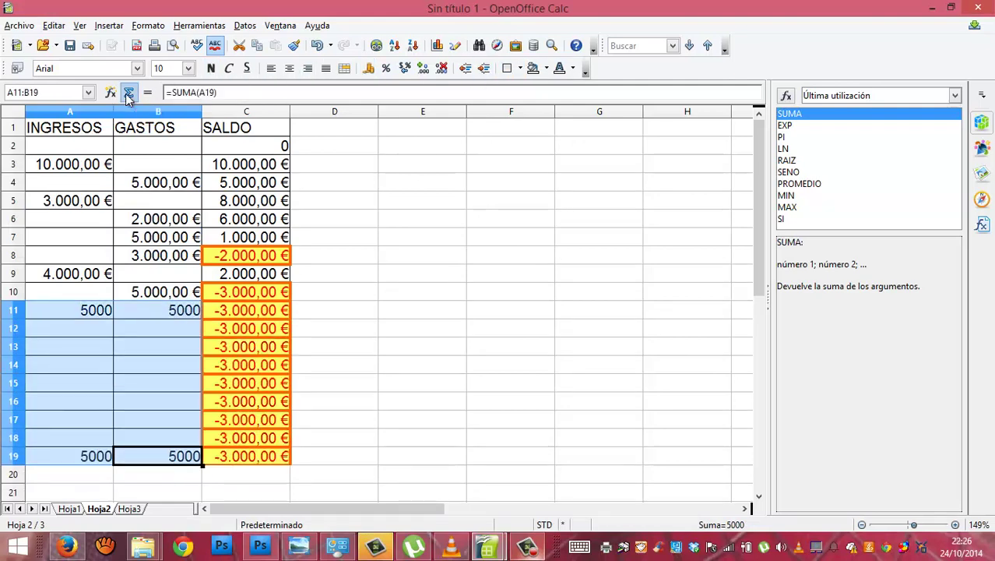
{"action": "left_click", "coordinate": [136, 314]}
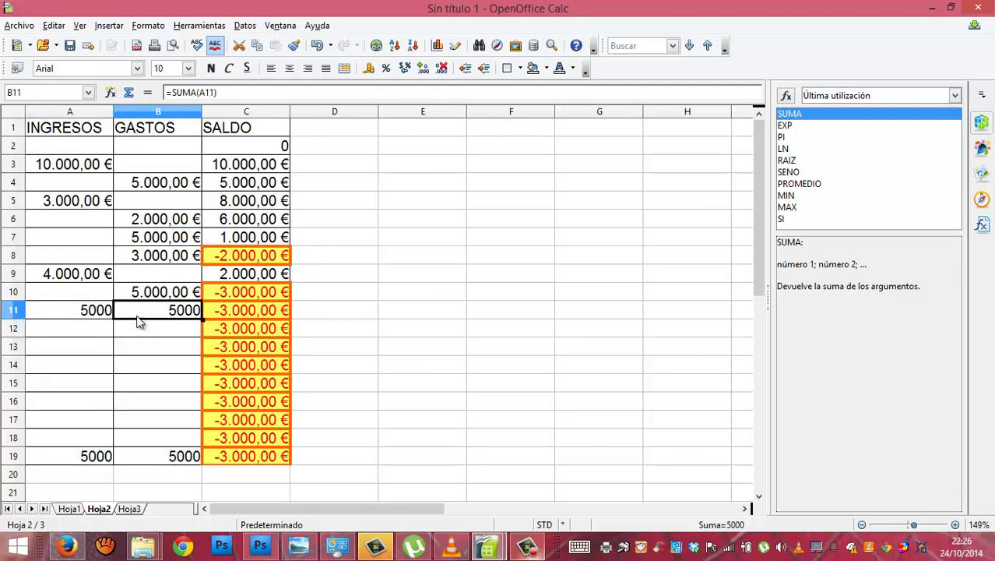
{"action": "key", "text": "Delete"}
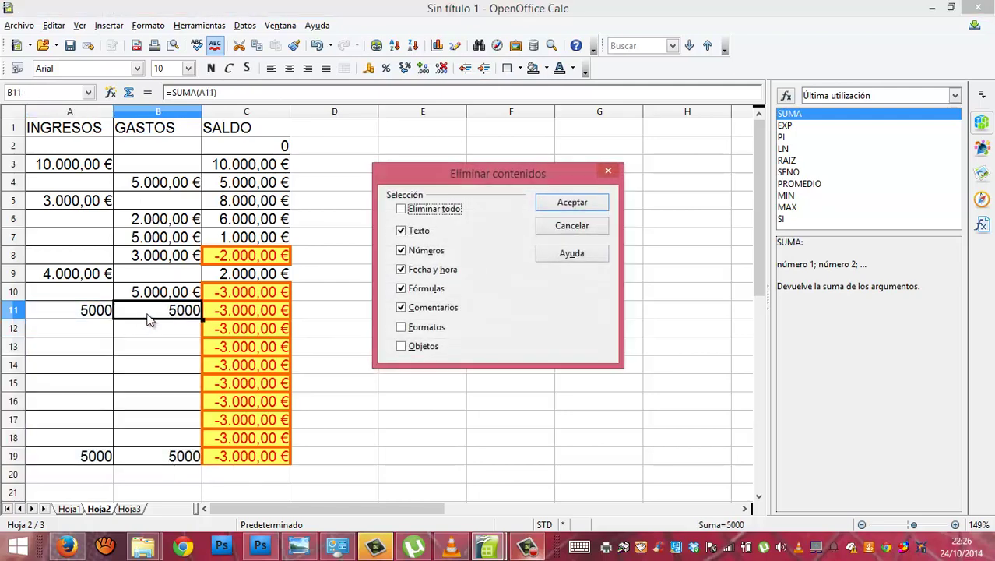
{"action": "key", "text": "Return"}
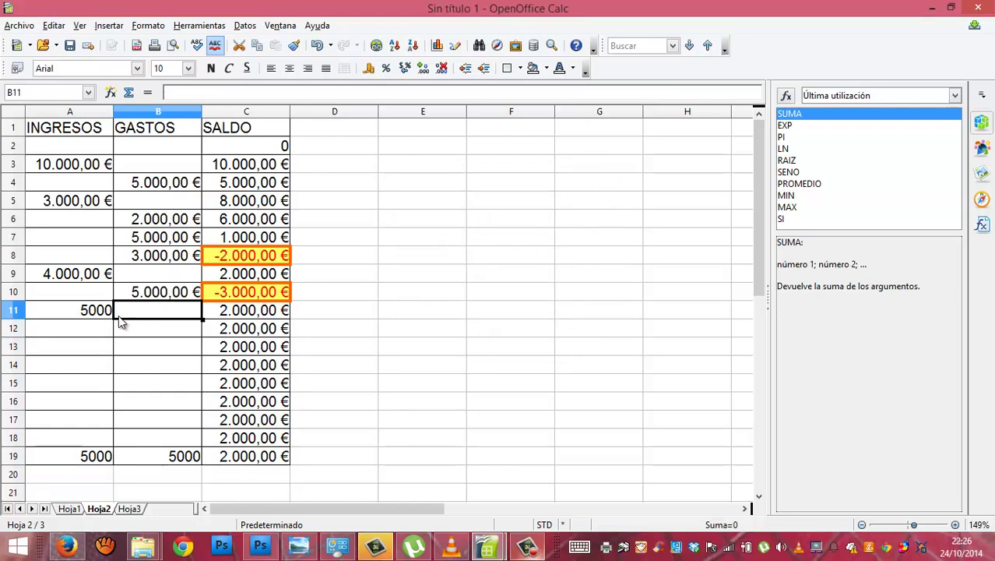
- Apply the euro currency format to the income and expense cells A11:B19
{"action": "left_click_drag", "start_coordinate": [109, 315], "coordinate": [156, 457]}
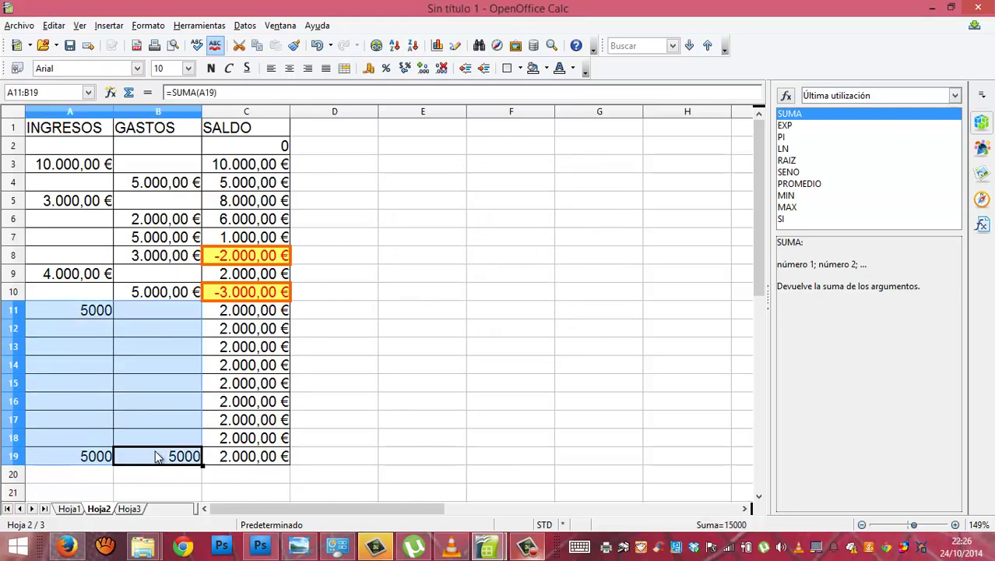
{"action": "left_click", "coordinate": [369, 68]}
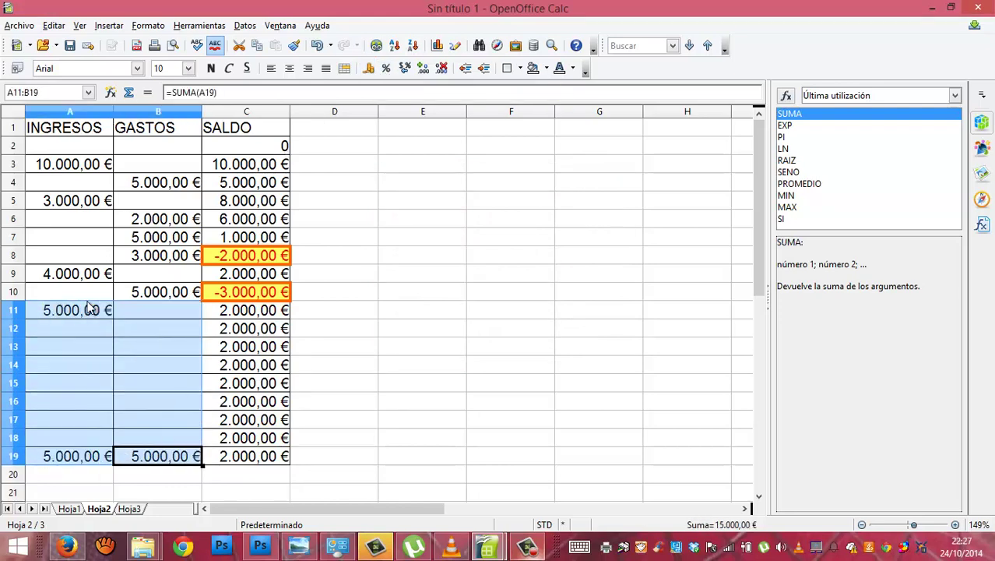
{"action": "left_click", "coordinate": [128, 311]}
- Enter incomes of 3000 in A12 and 6000 in A13
{"action": "left_click", "coordinate": [95, 329]}
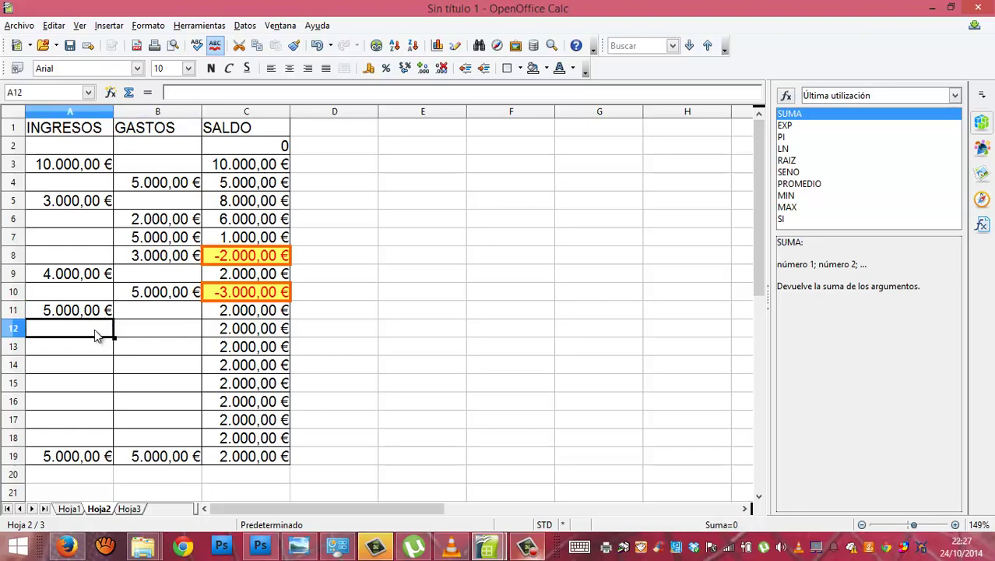
{"action": "type", "text": "3000"}
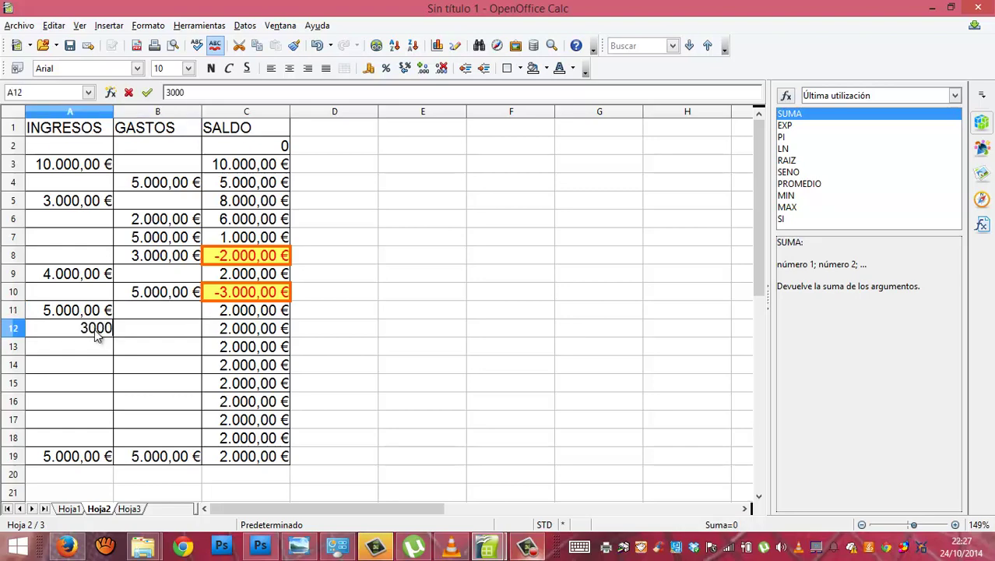
{"action": "key", "text": "Return"}
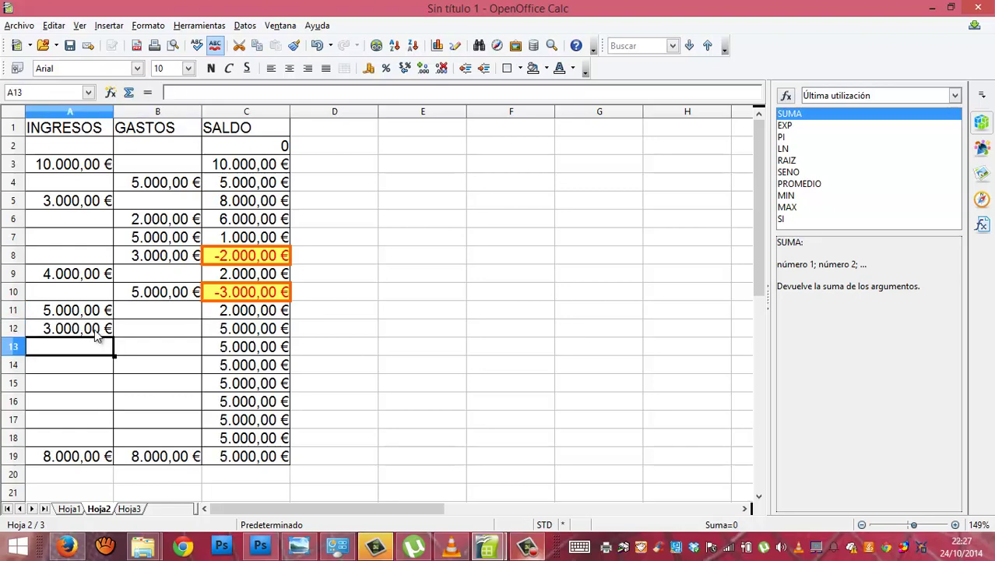
{"action": "type", "text": "6000"}
{"action": "key", "text": "Return"}
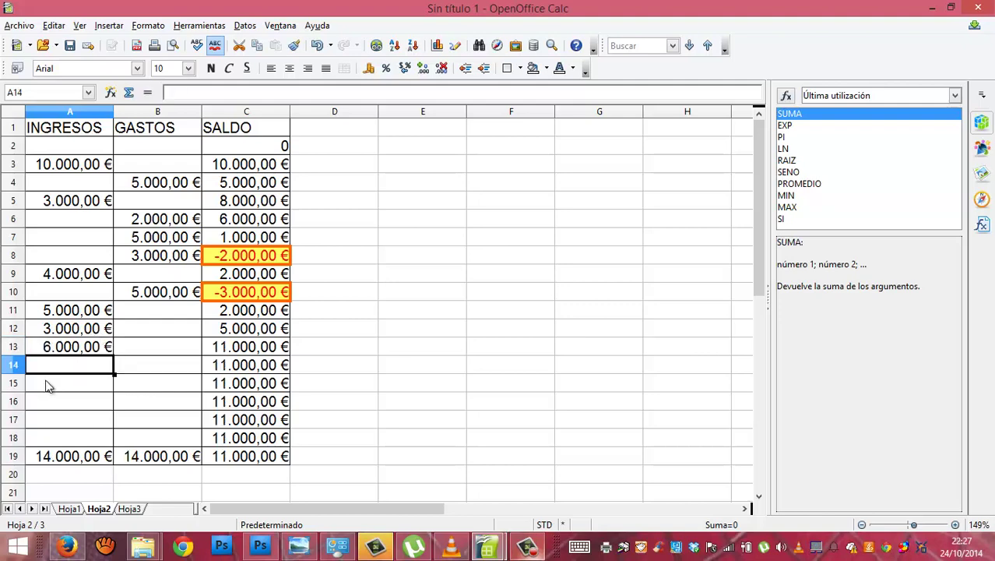
- Clear the contents of the unwanted sum cells A19:B19, keeping their formatting
{"action": "left_click", "coordinate": [263, 173]}
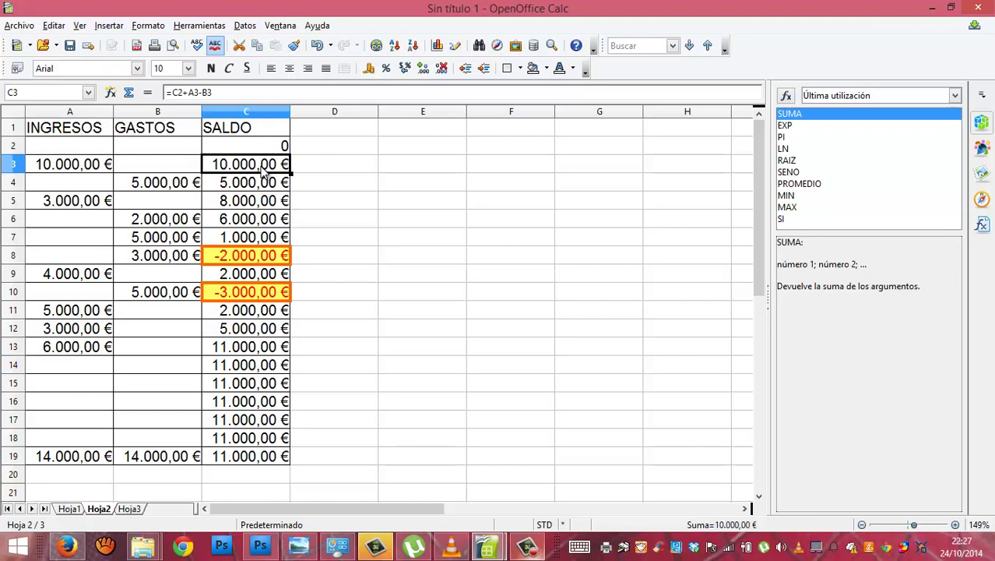
{"action": "left_click_drag", "start_coordinate": [263, 173], "coordinate": [253, 385]}
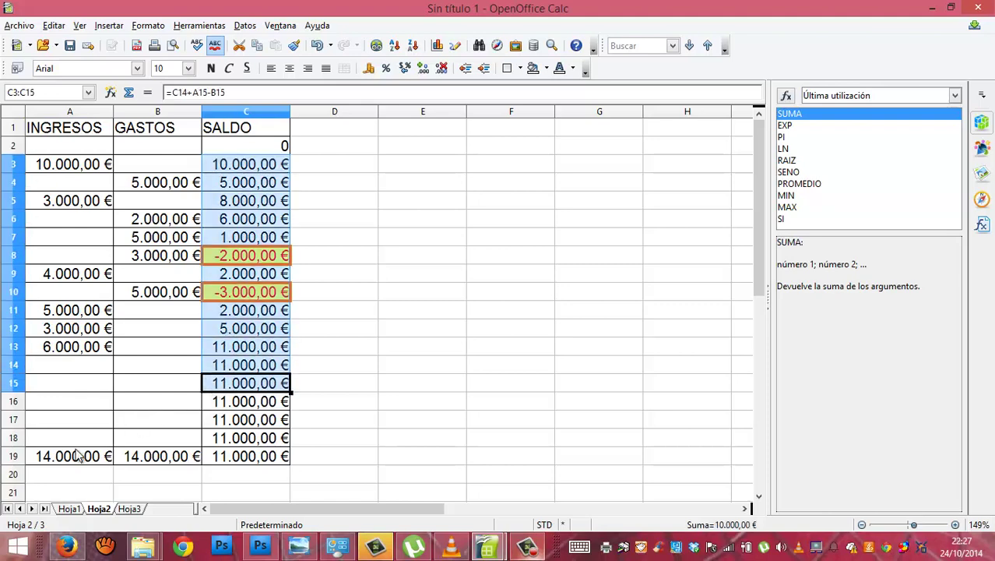
{"action": "left_click", "coordinate": [68, 461]}
{"action": "left_click_drag", "start_coordinate": [68, 461], "coordinate": [131, 460]}
{"action": "key", "text": "Delete"}
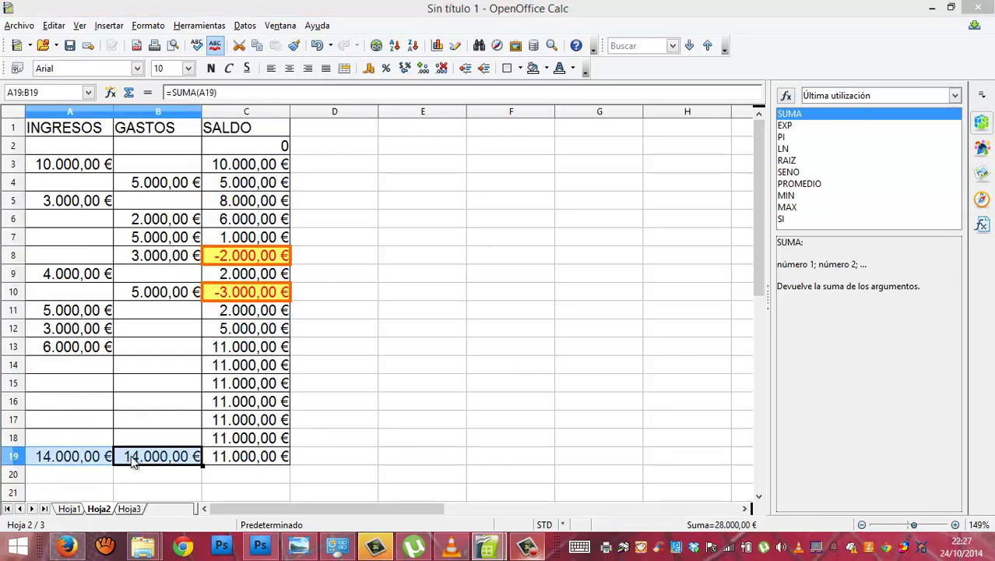
{"action": "key", "text": "Return"}
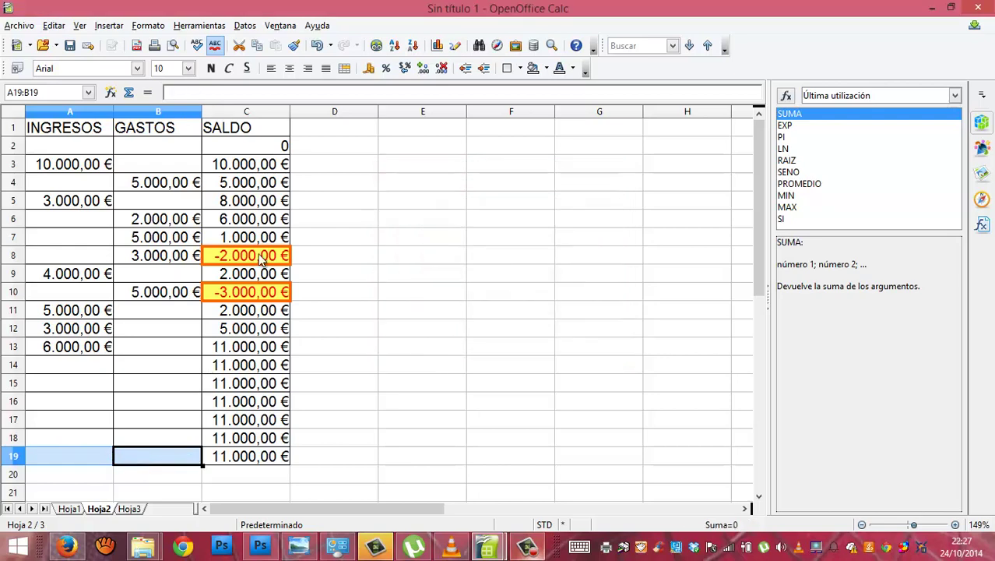
- Add a second conditional formatting condition to the balance cells C3:C19 for cell values "mayor o igual" 10000
{"action": "left_click", "coordinate": [260, 261]}
{"action": "left_click_drag", "start_coordinate": [271, 167], "coordinate": [236, 457]}
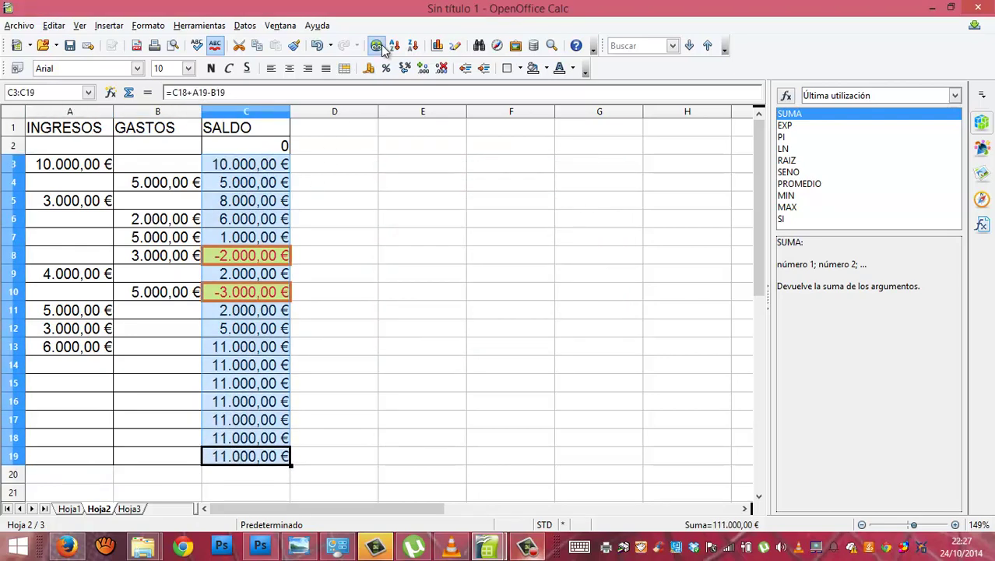
{"action": "left_click", "coordinate": [148, 26]}
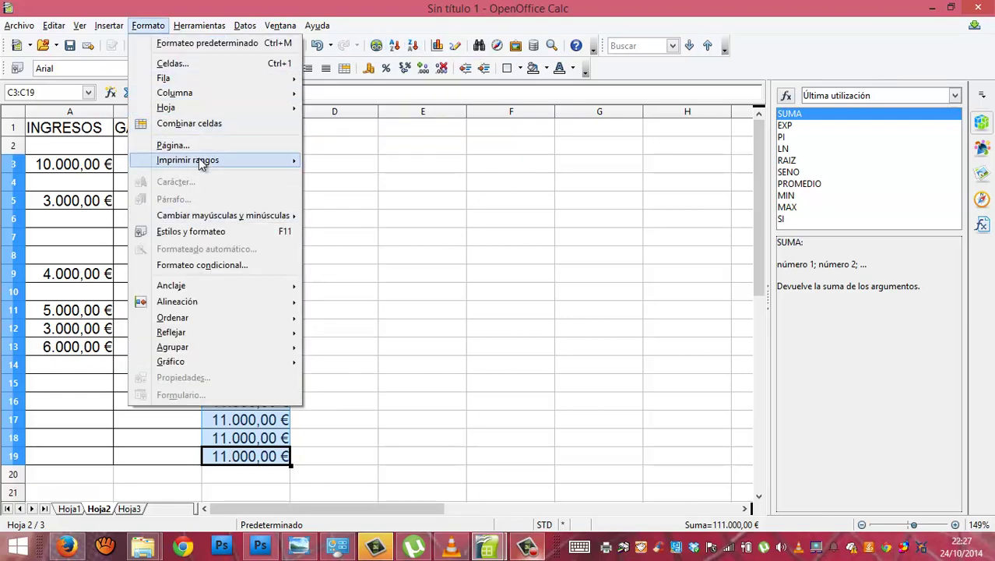
{"action": "left_click", "coordinate": [196, 264]}
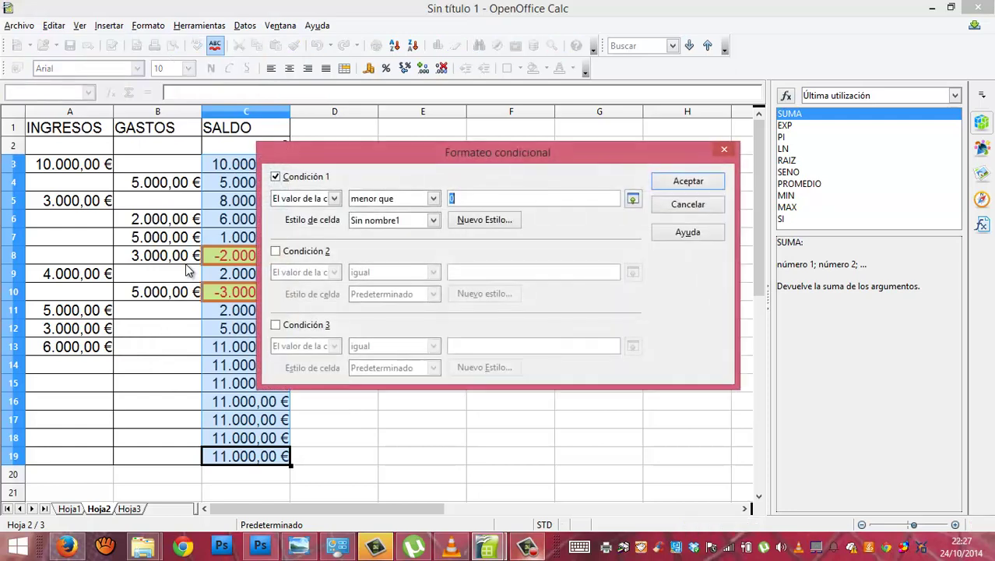
{"action": "left_click", "coordinate": [304, 257]}
{"action": "left_click", "coordinate": [334, 272]}
{"action": "left_click", "coordinate": [333, 285]}
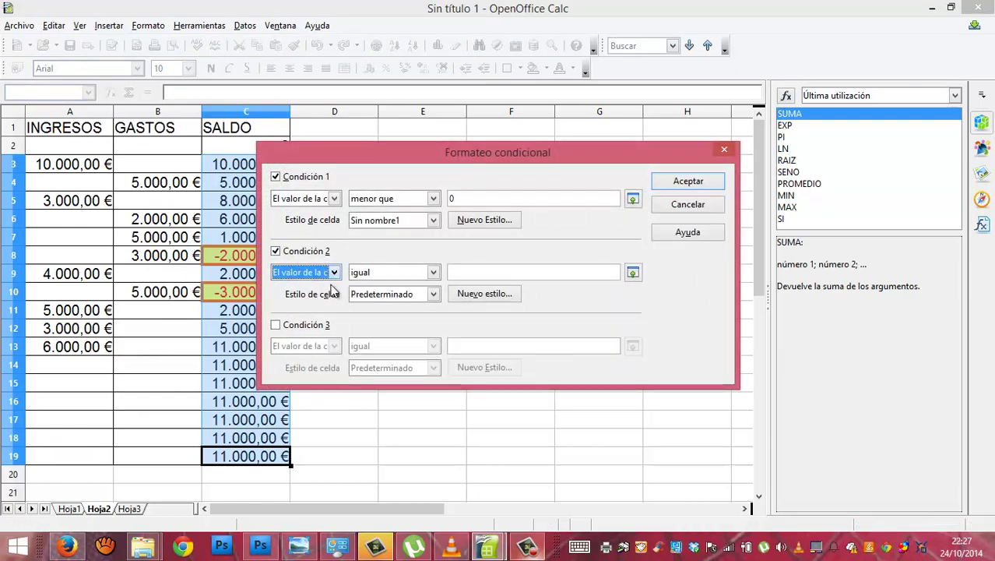
{"action": "left_click", "coordinate": [433, 272]}
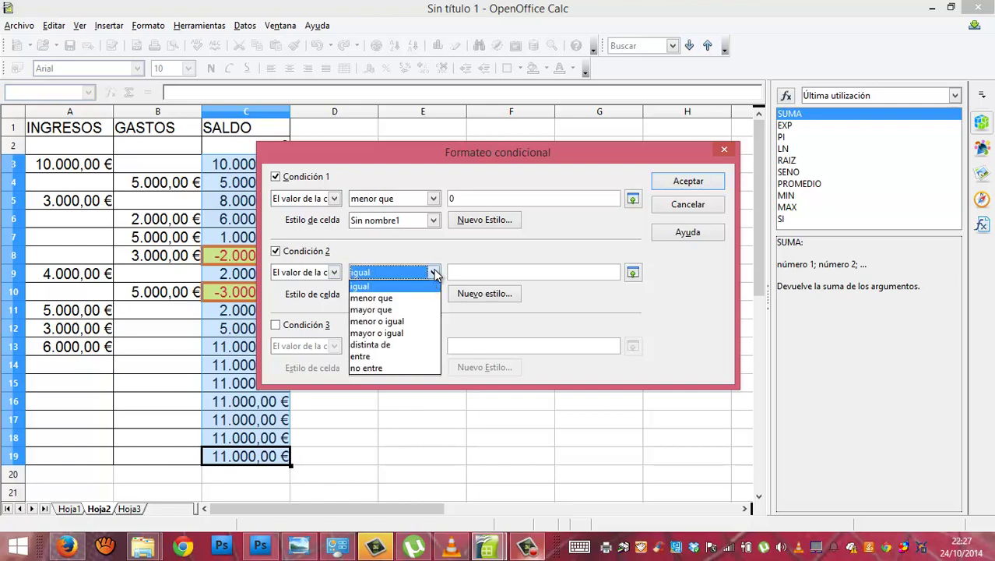
{"action": "left_click", "coordinate": [413, 332]}
{"action": "left_click", "coordinate": [503, 274]}
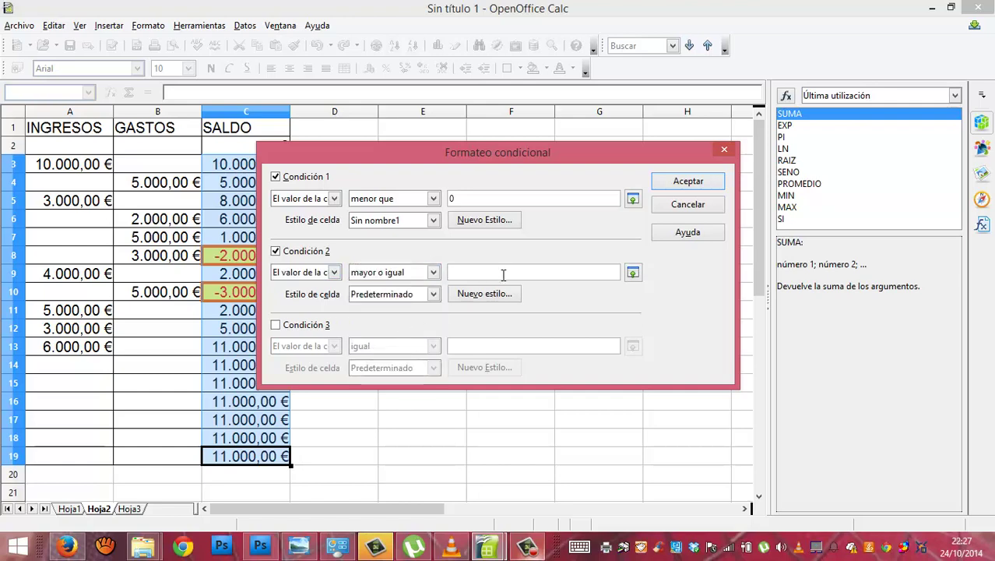
{"action": "type", "text": "10000"}
{"action": "key", "text": "Tab"}
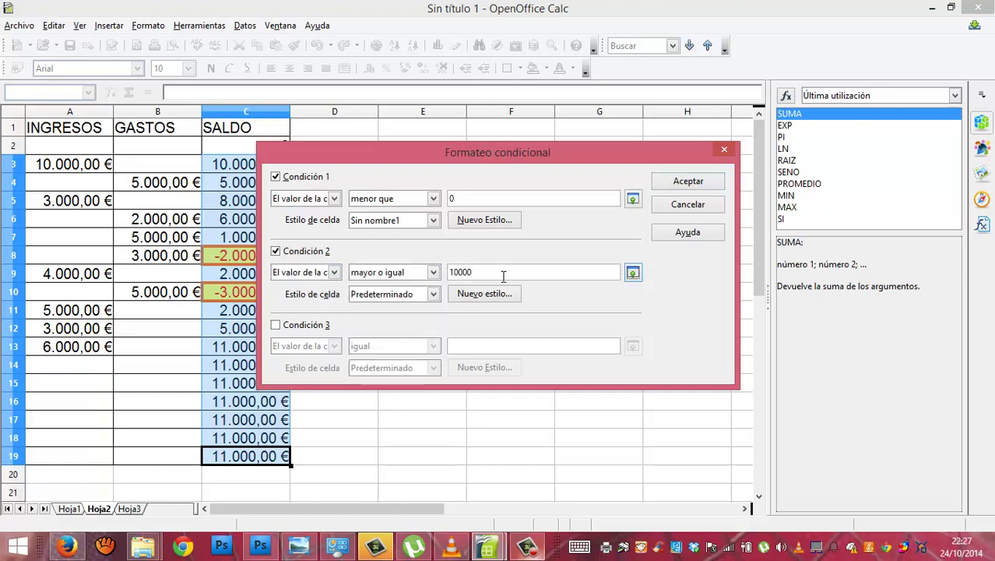
- Create a new cell style for the second condition and name it MUYBIEN
{"action": "left_click", "coordinate": [484, 293]}
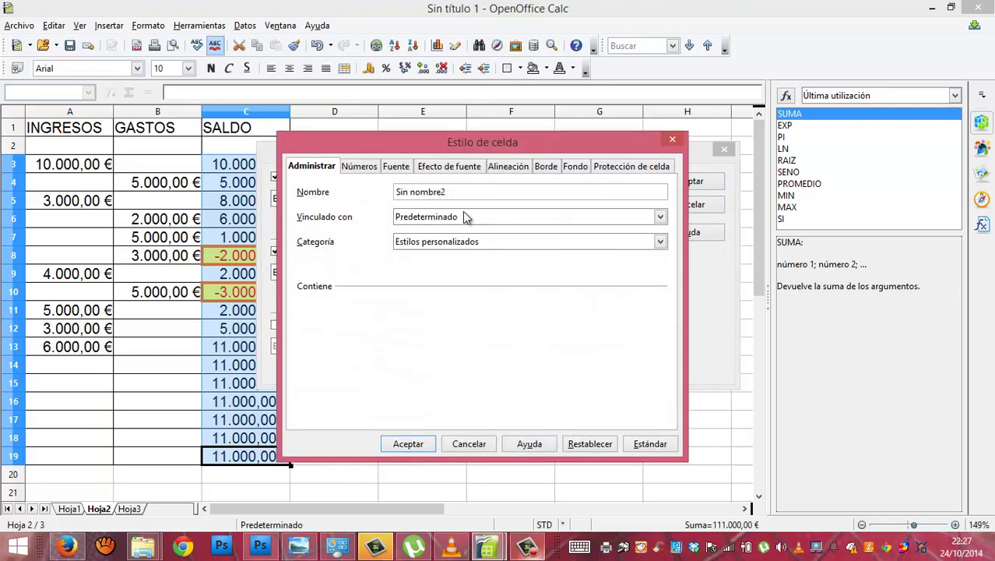
{"action": "left_click_drag", "start_coordinate": [456, 192], "coordinate": [327, 192]}
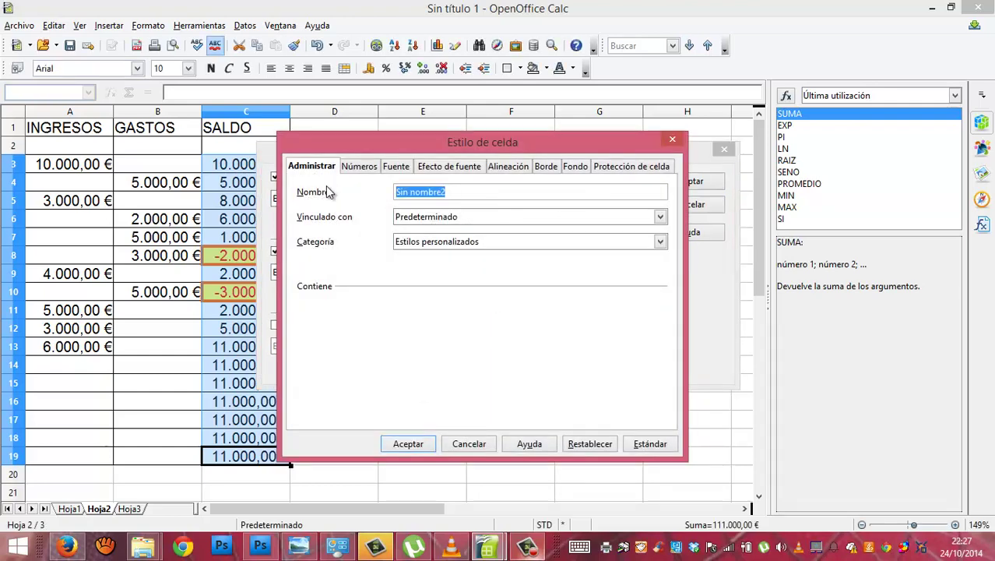
{"action": "type", "text": "MUYBIEN"}
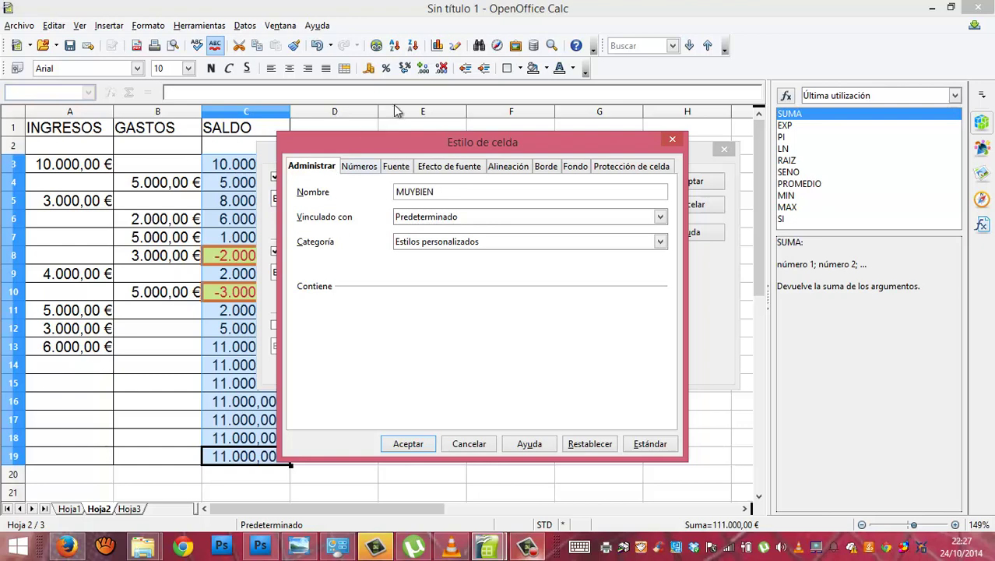
- Give the MUYBIEN cell style a 1,00 pt border in Rojo on all four sides
{"action": "left_click", "coordinate": [544, 168]}
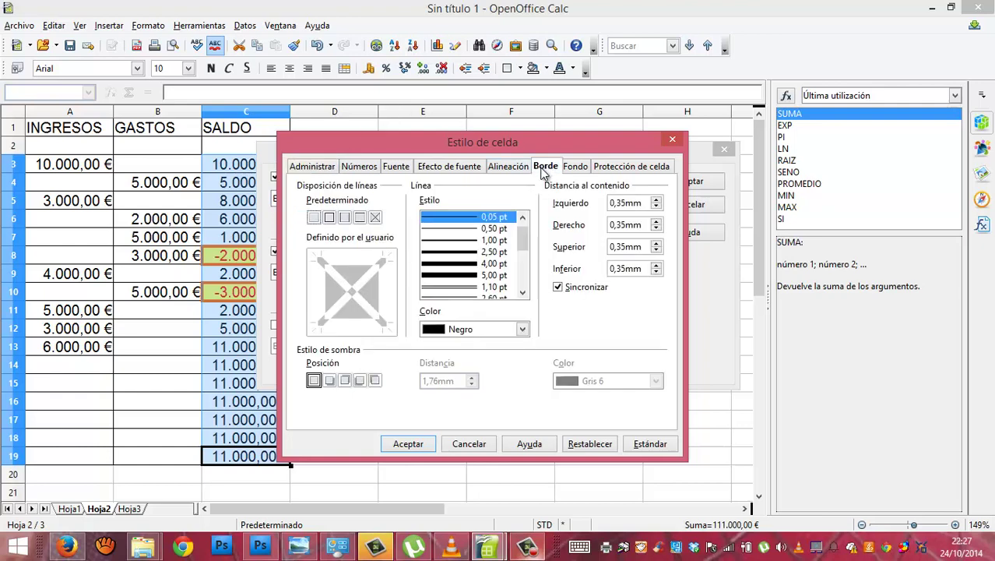
{"action": "left_click", "coordinate": [475, 240]}
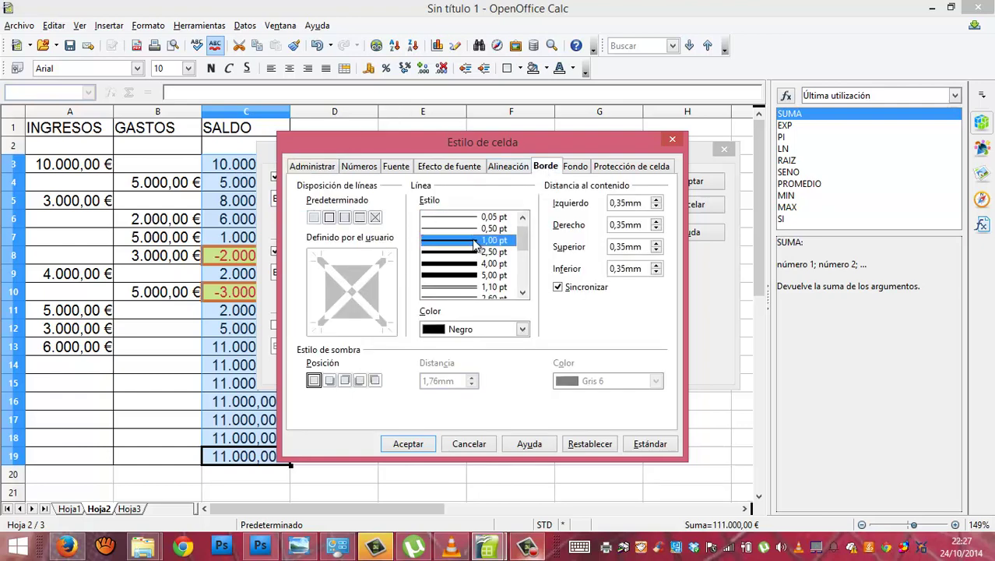
{"action": "left_click", "coordinate": [521, 331]}
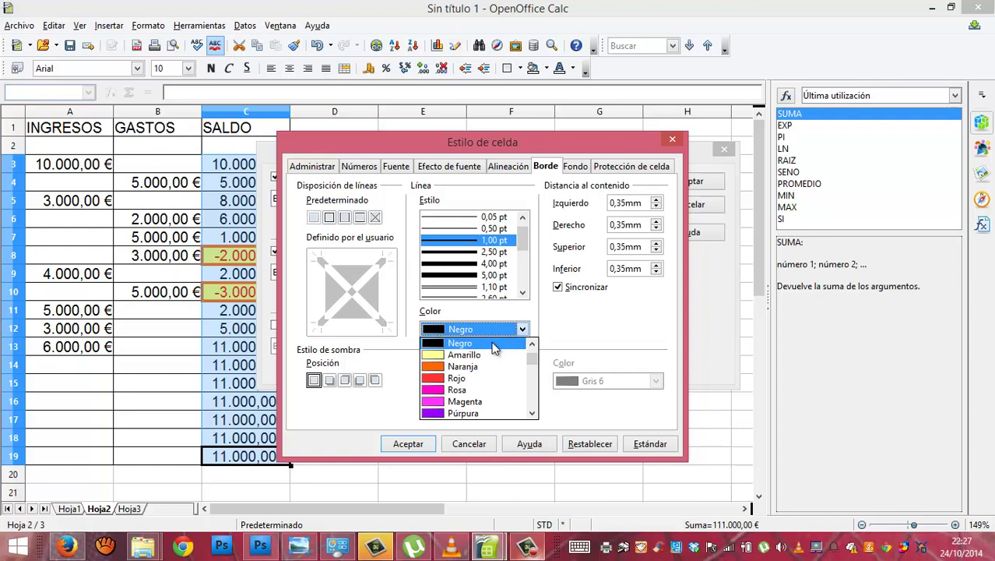
{"action": "left_click", "coordinate": [466, 380]}
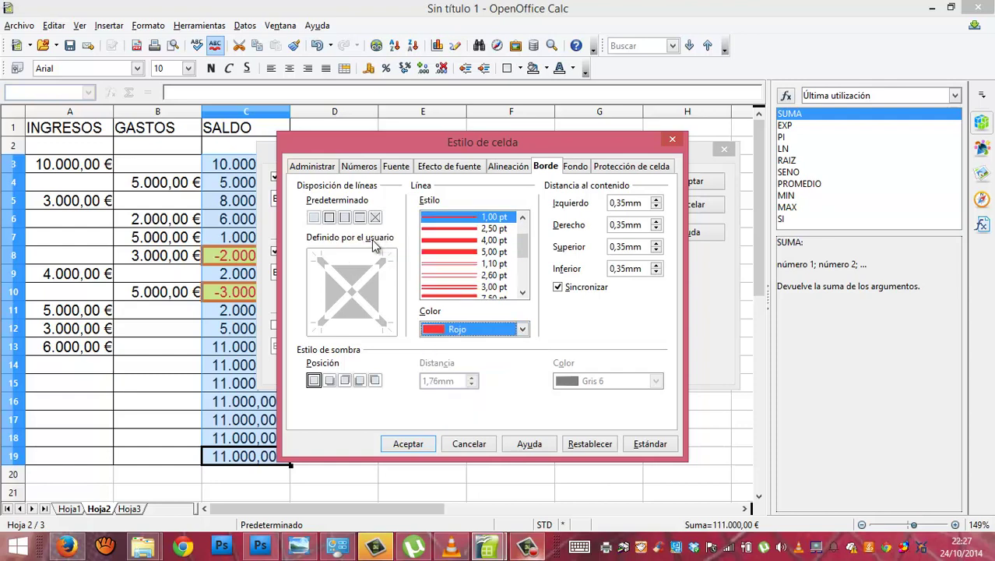
{"action": "left_click", "coordinate": [329, 217]}
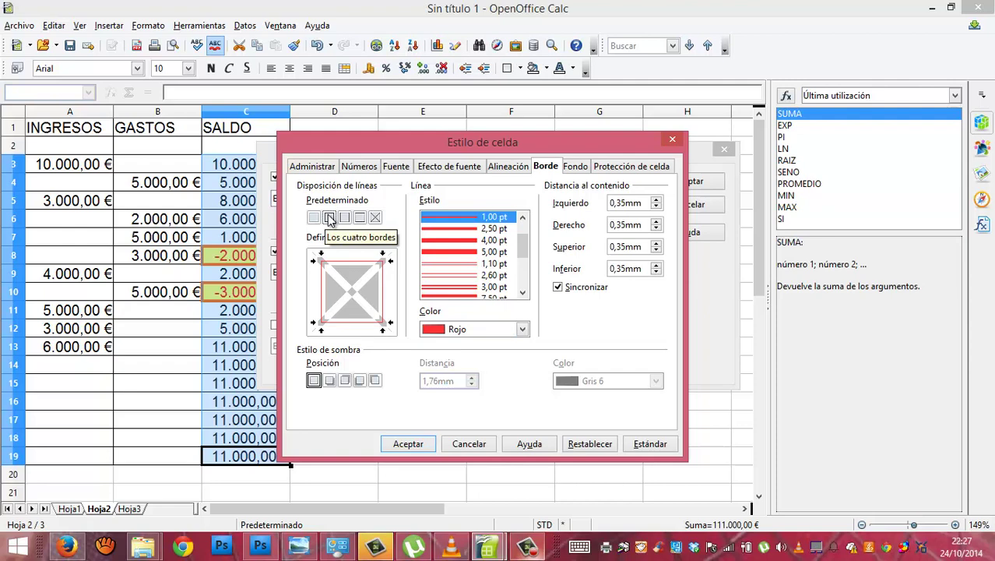
- Set the MUYBIEN style's background to Amarillo verdoso 3 and apply the conditional formatting to the balance cells
{"action": "left_click", "coordinate": [574, 167]}
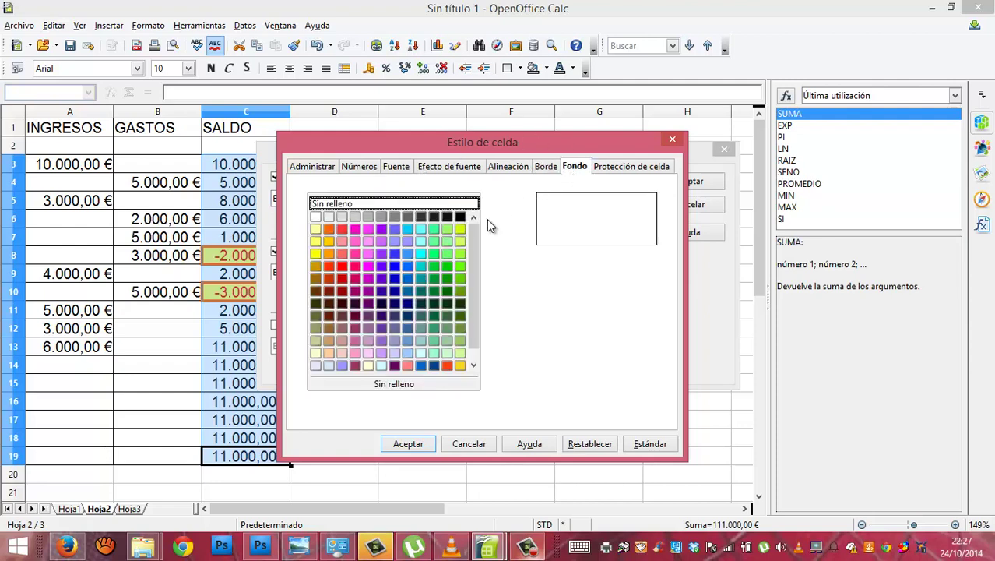
{"action": "left_click", "coordinate": [460, 267]}
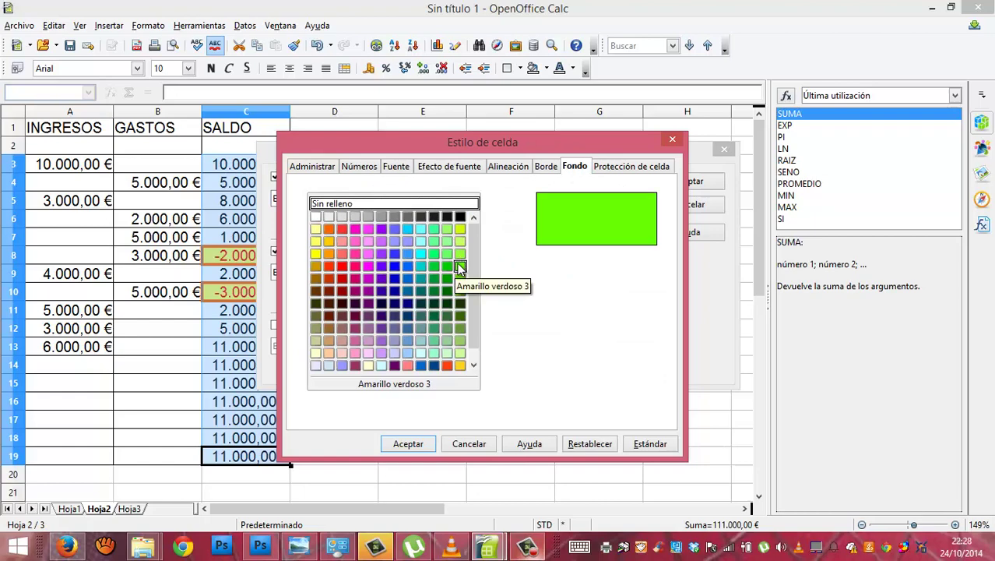
{"action": "left_click", "coordinate": [431, 441]}
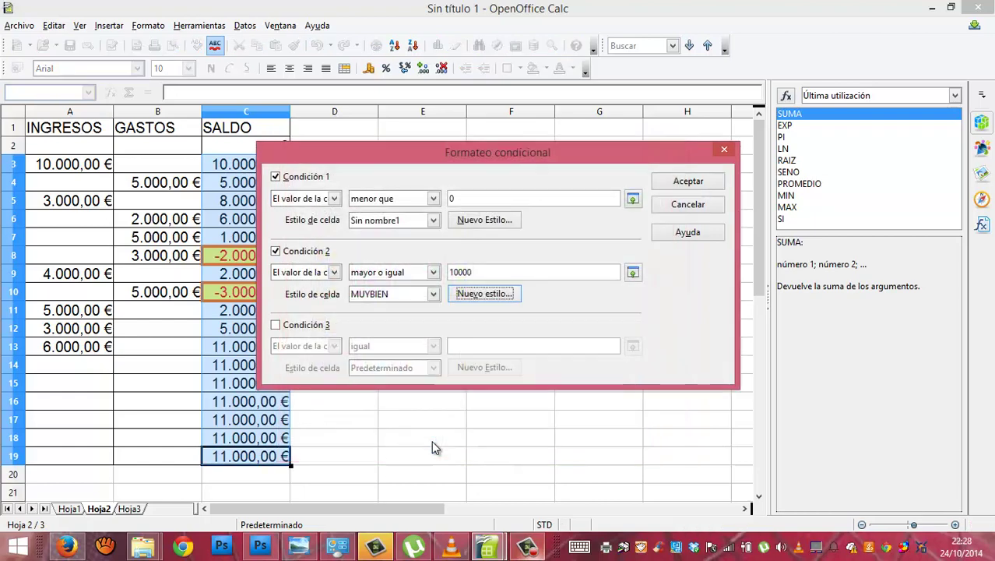
{"action": "left_click", "coordinate": [683, 184]}
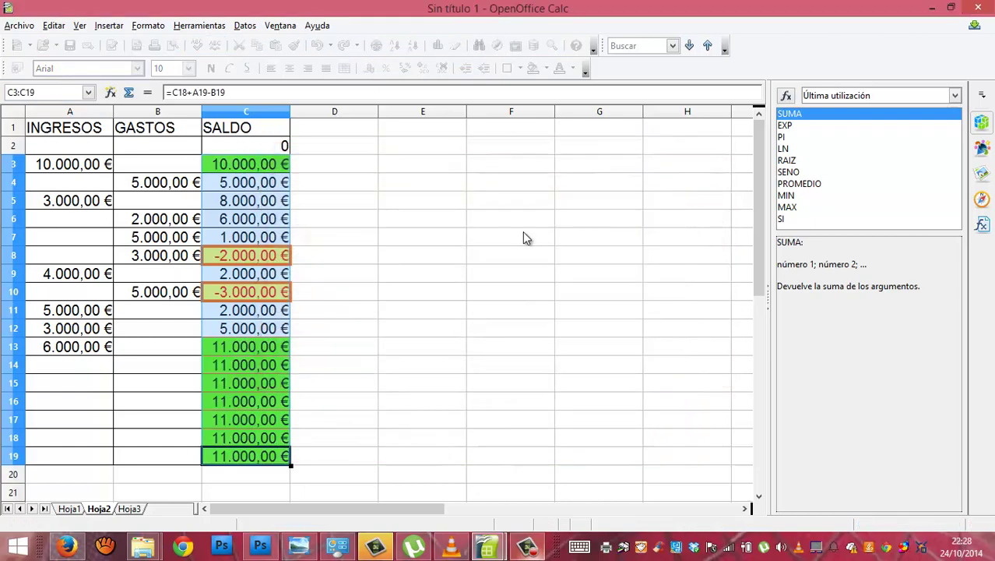
{"action": "left_click", "coordinate": [366, 243]}
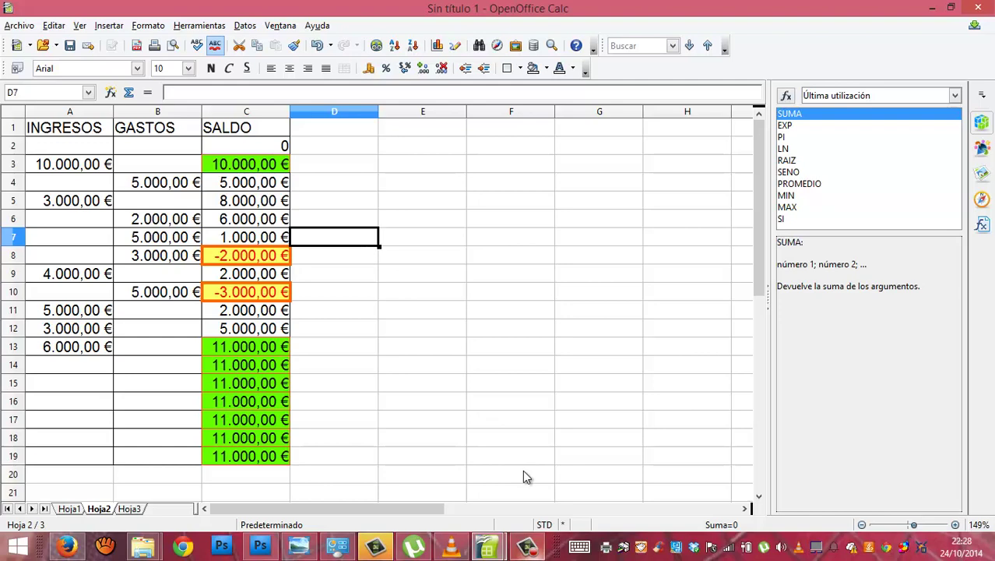
{"action": "left_click", "coordinate": [528, 550]}
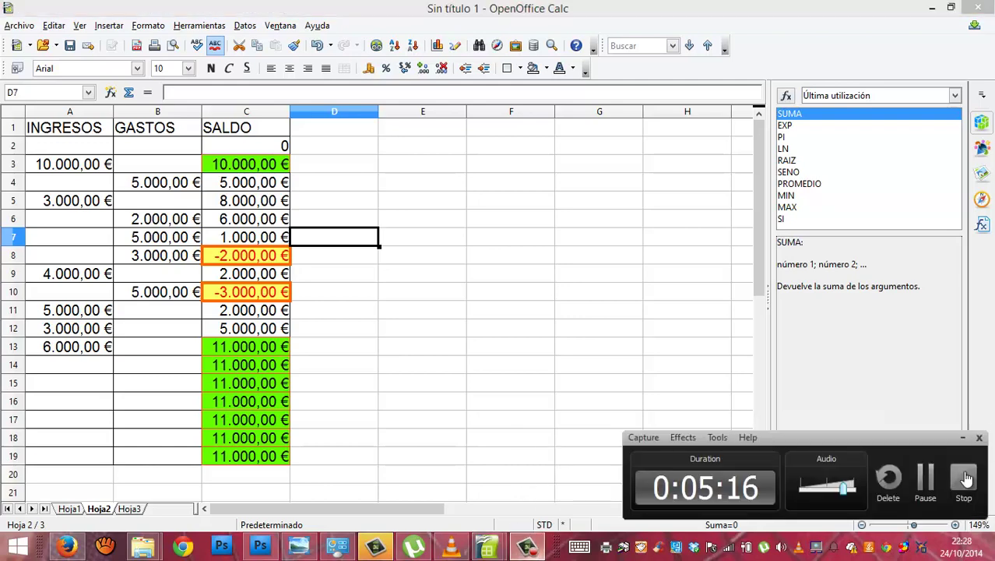